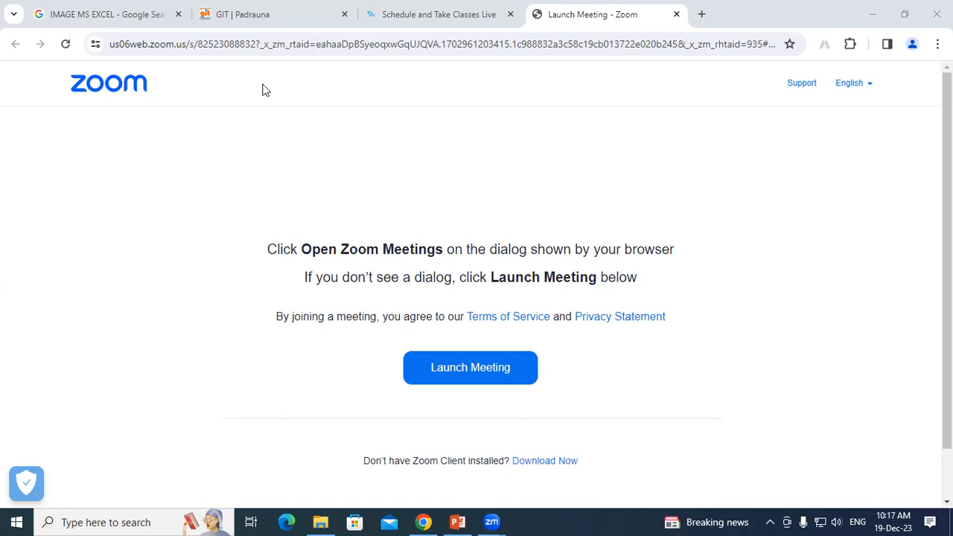
Open a new Chrome tab and search Google for 'eway bill'.
click(705, 20)
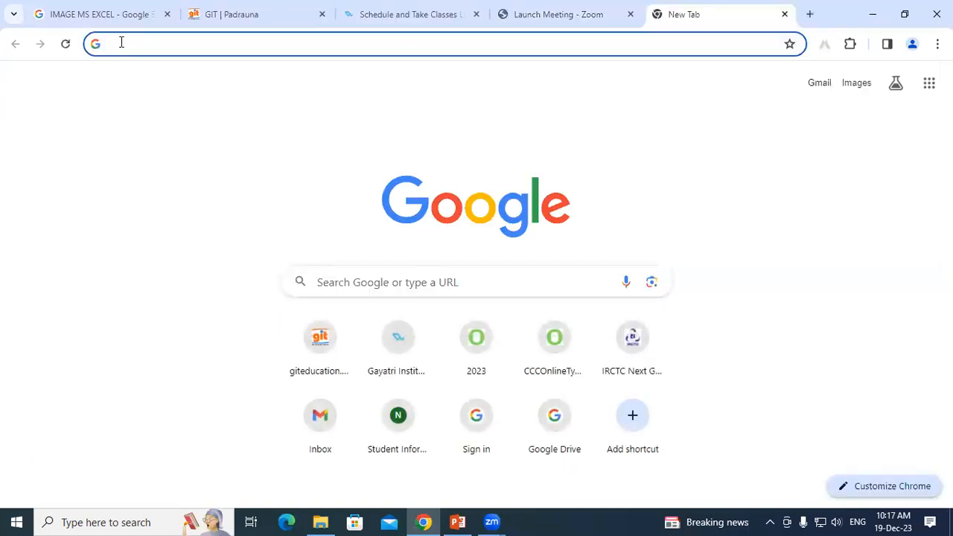
text(e)
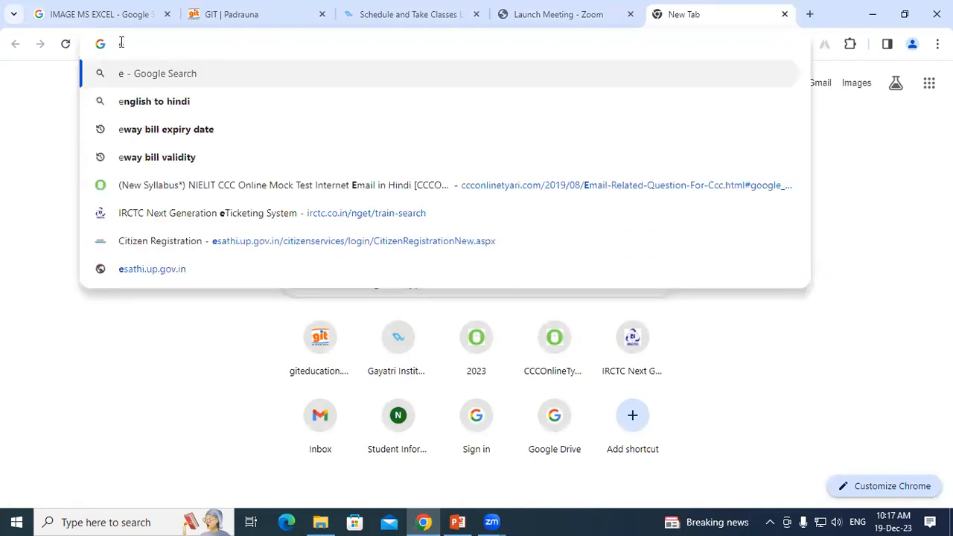
text(wa)
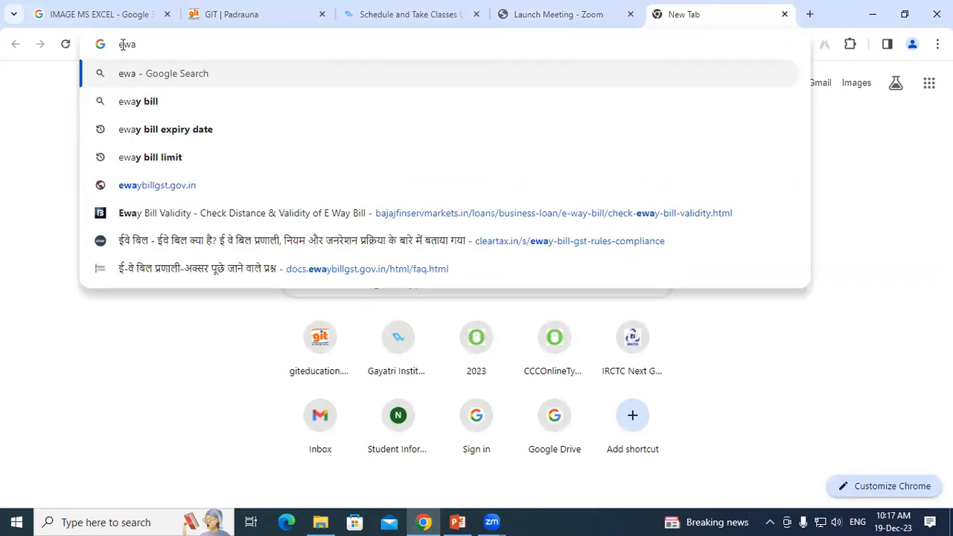
click(143, 104)
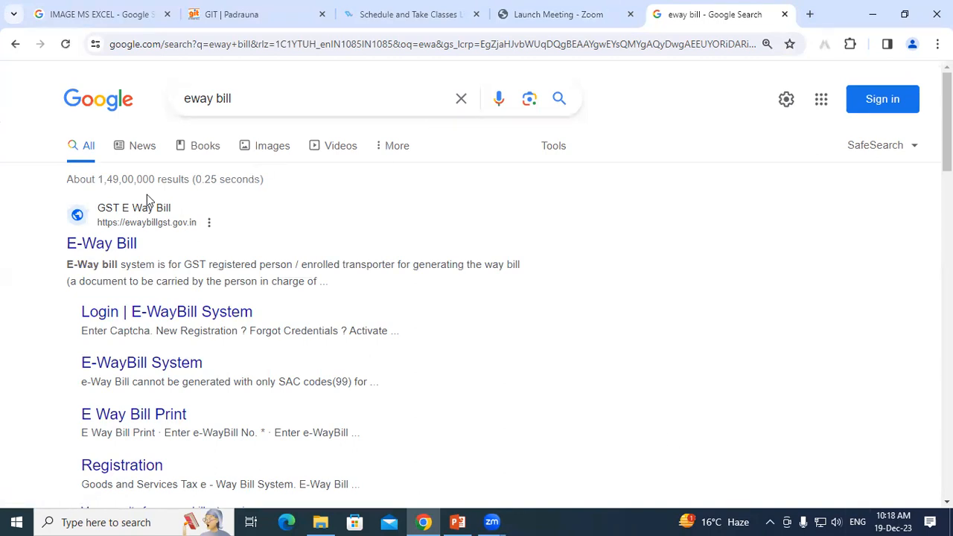
Open the official ewaybillgst.gov.in E-Way Bill result from the Google listings.
click(109, 242)
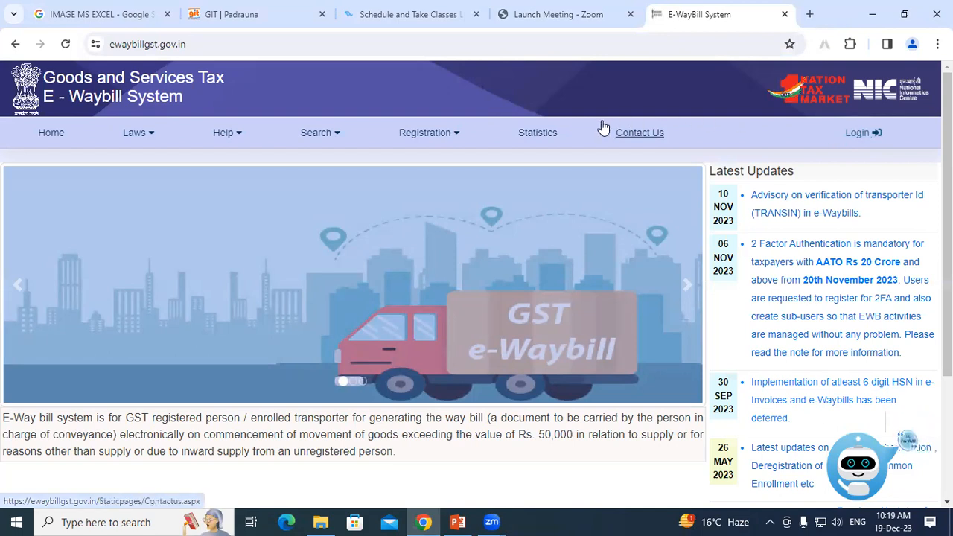
mouse_move(443, 139)
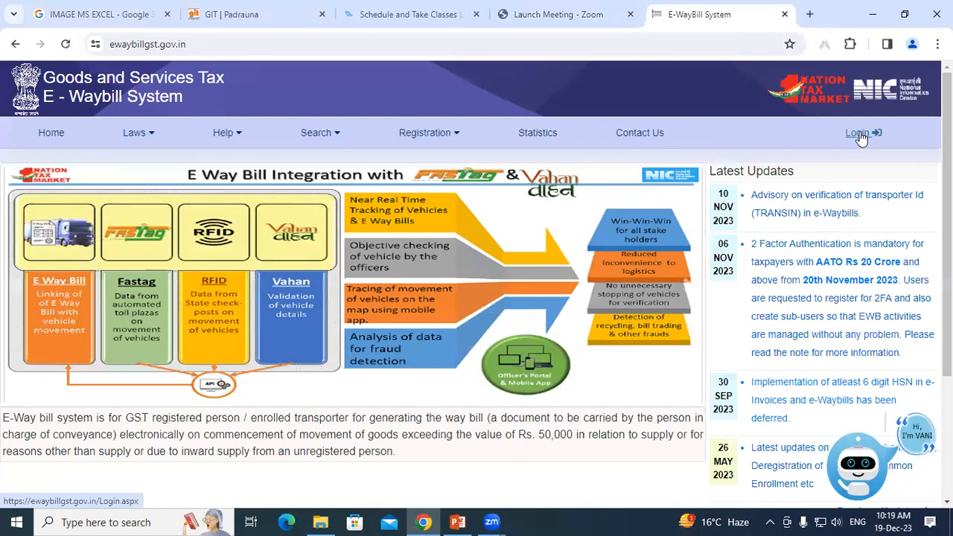
Open the portal's login page and enter the account username.
click(860, 135)
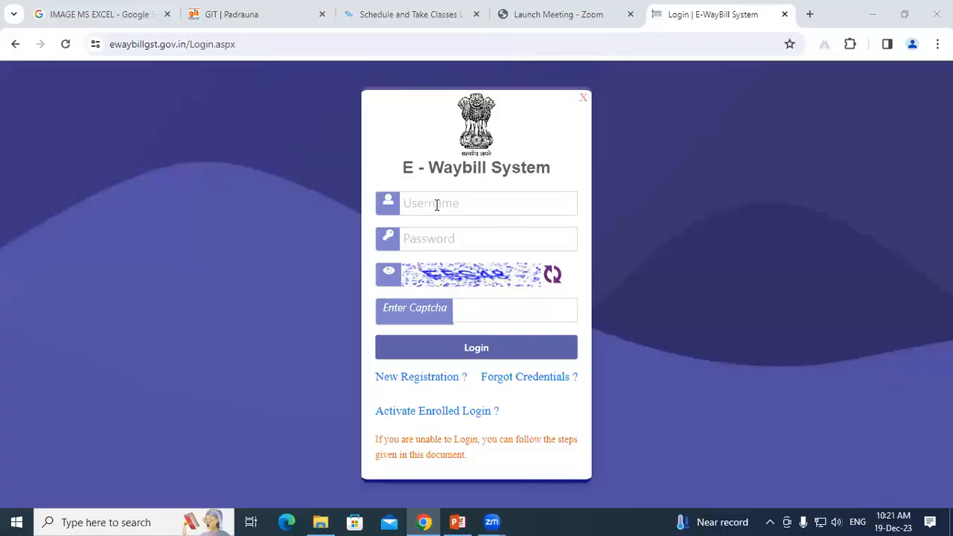
click(437, 205)
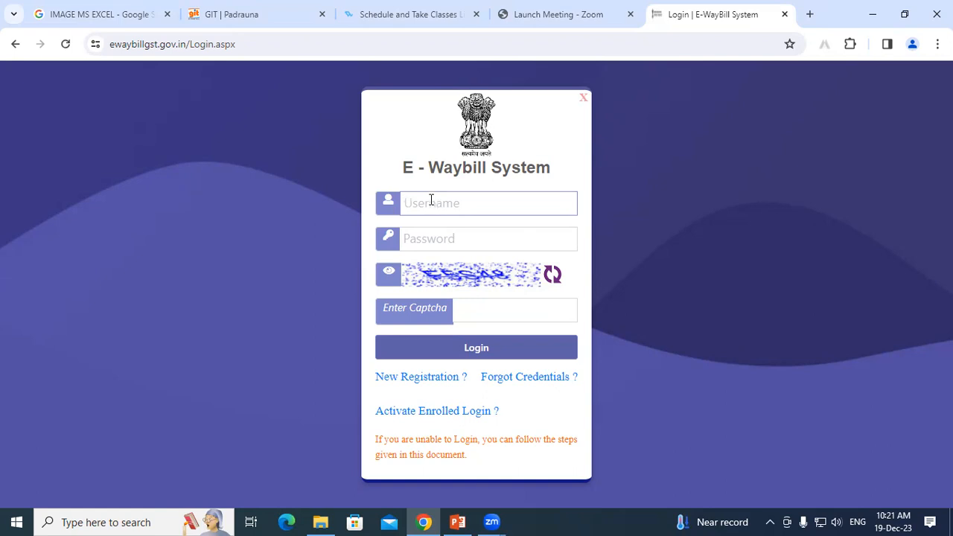
text(ashutosh)
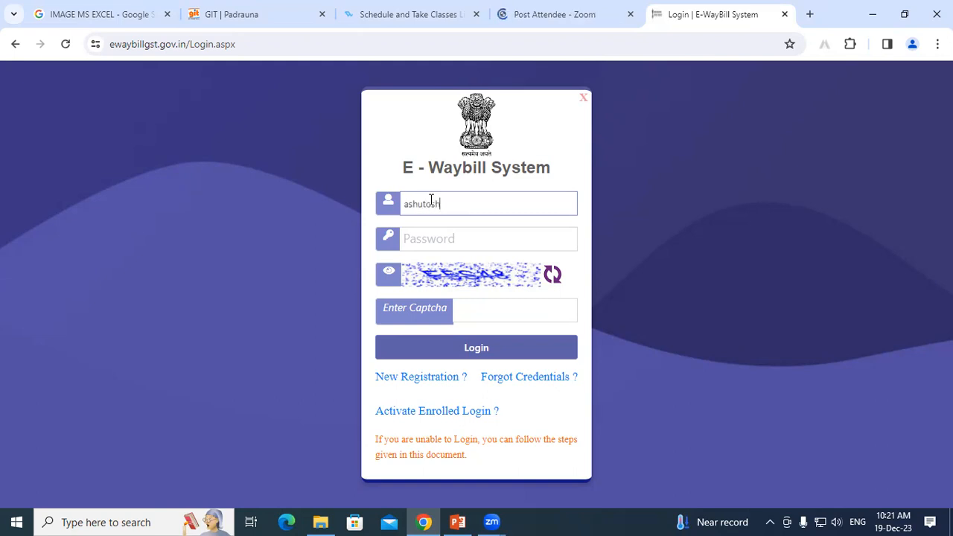
text(1490)
Enter the password, select the captcha box, and refresh the captcha image.
click(430, 236)
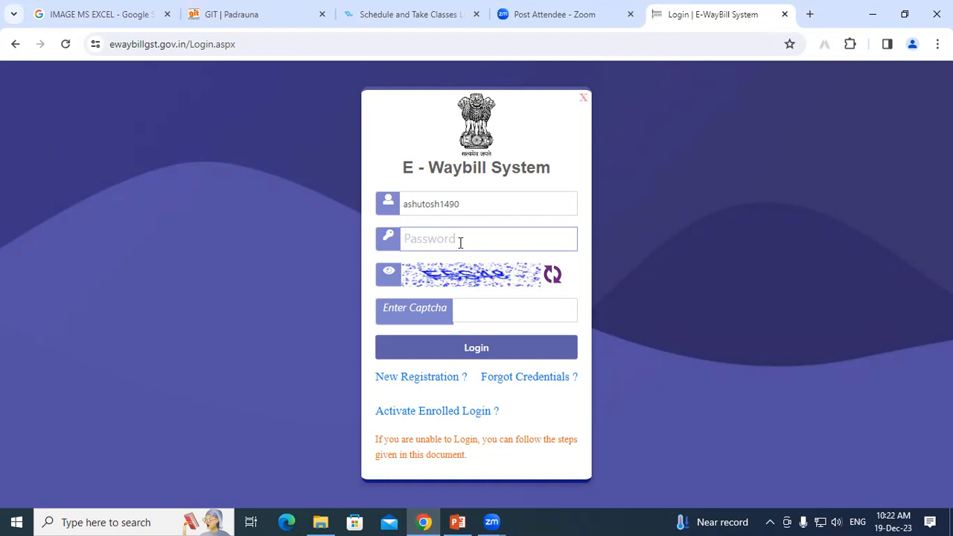
text(aaaaaaa)
text(••)
click(476, 305)
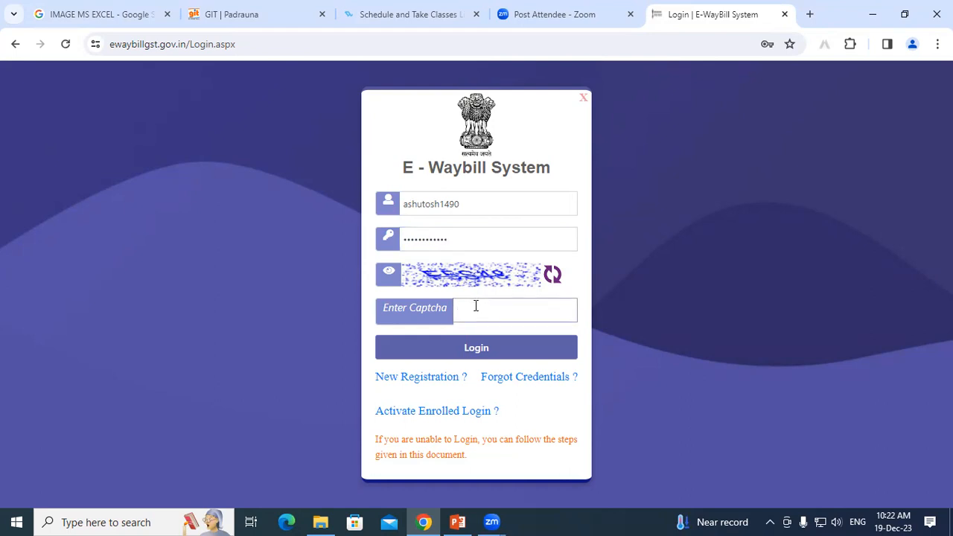
click(552, 275)
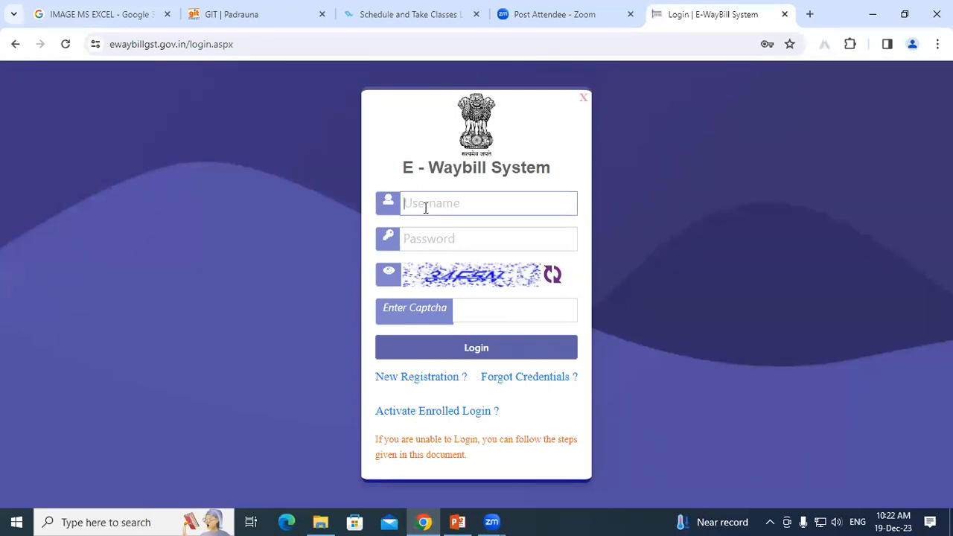
Sign in with the account username, password and the displayed captcha code.
text(ashutpsh1490)
key(Tab)
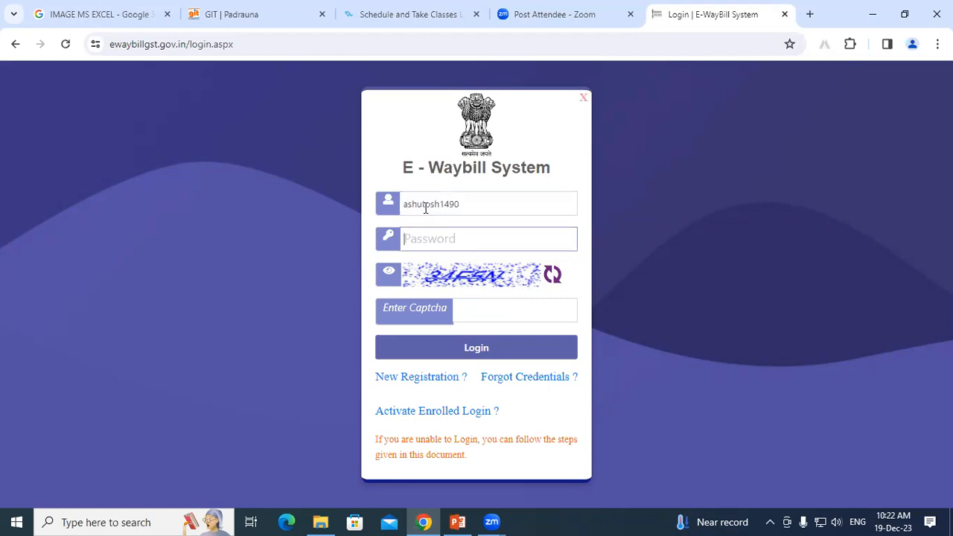
text(••••••••••••)
click(462, 309)
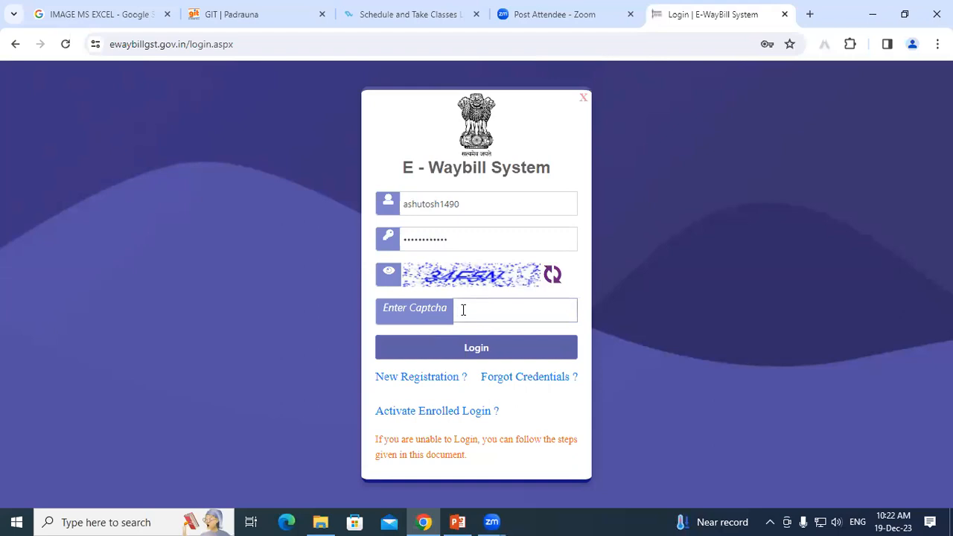
text(3)
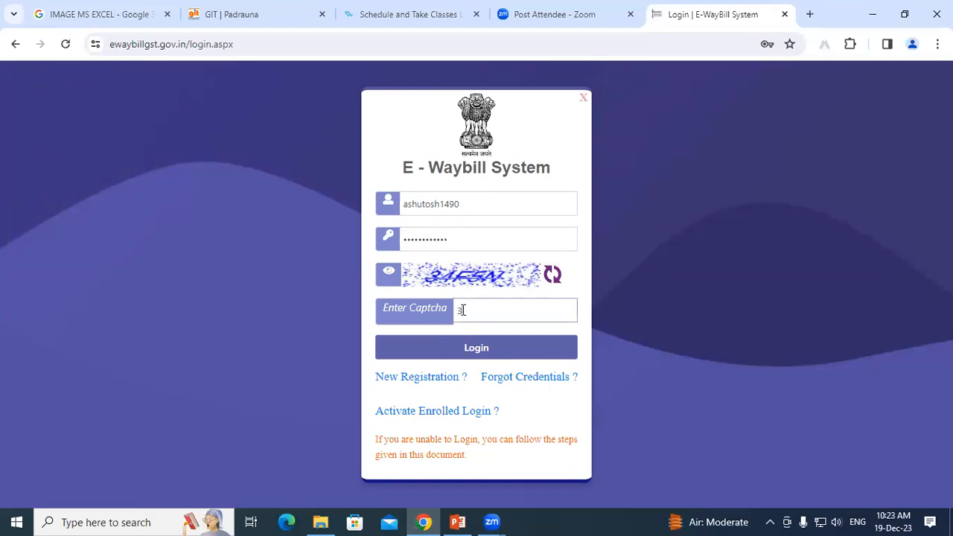
text(4F5N)
click(491, 348)
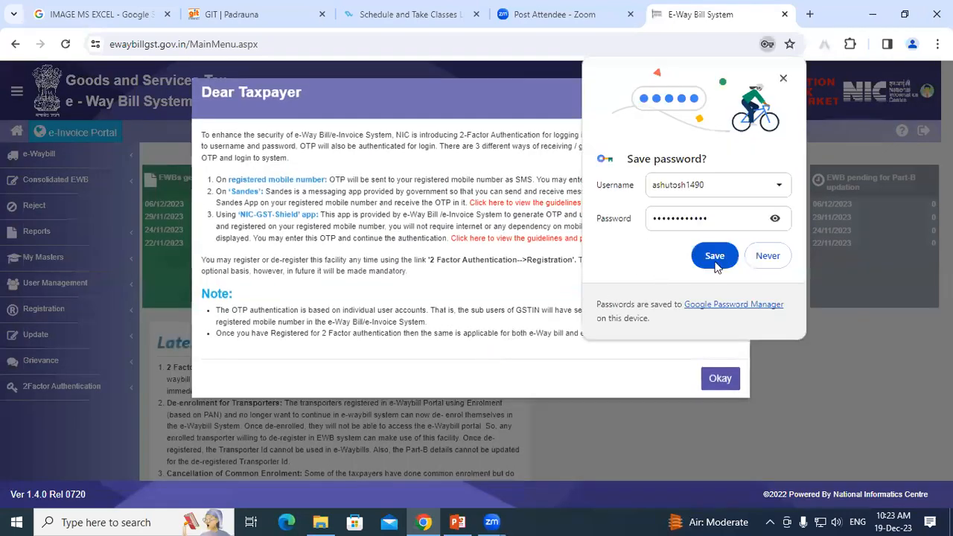
Decline Chrome's password save, close the two-factor notice, and expand the e-Waybill sidebar menu.
click(768, 255)
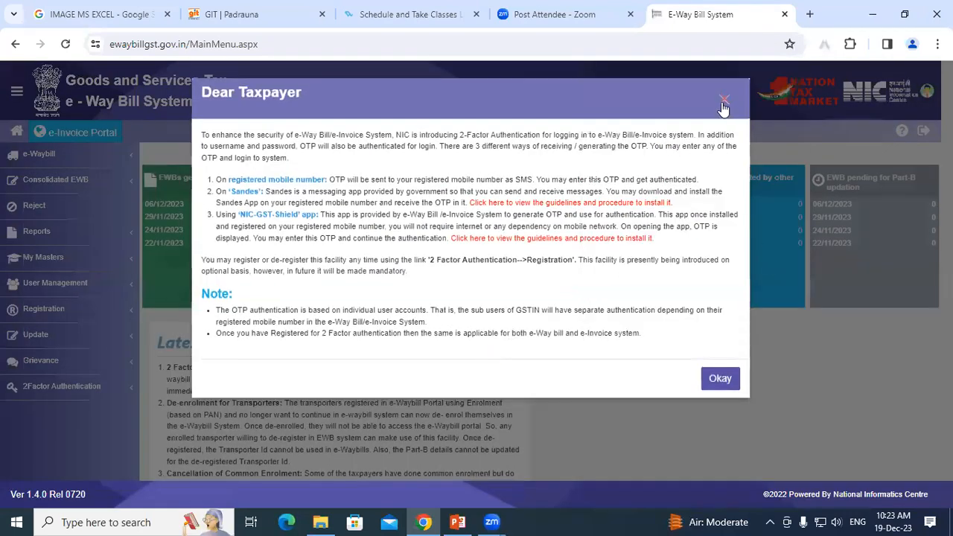
click(723, 102)
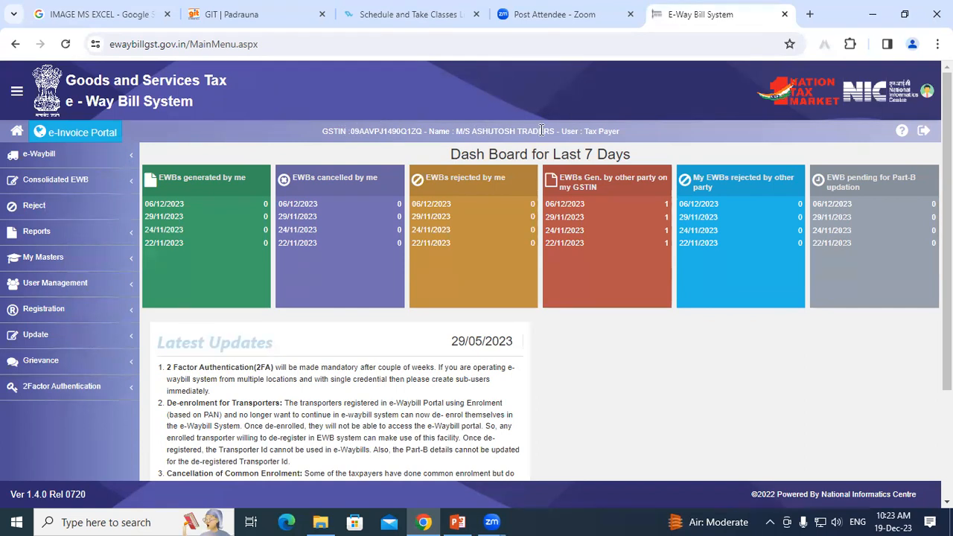
drag(583, 131, 627, 138)
click(627, 138)
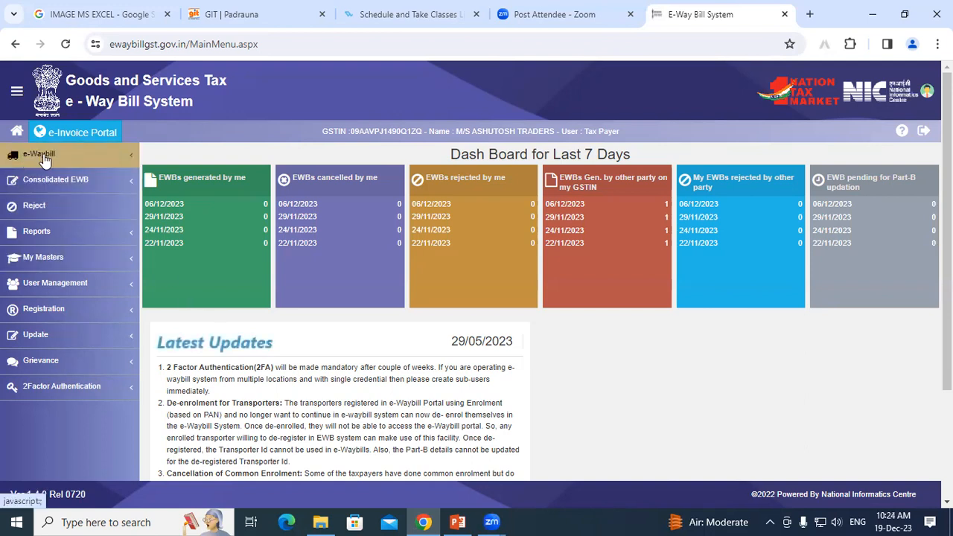
click(130, 161)
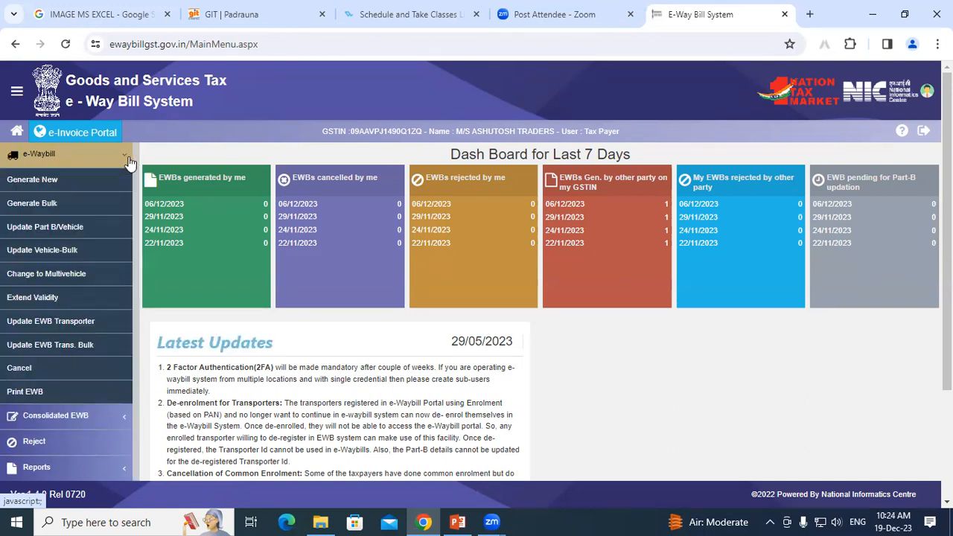
Choose Generate New under e-Waybill and scroll down the E-Waybill Entry Form.
click(41, 185)
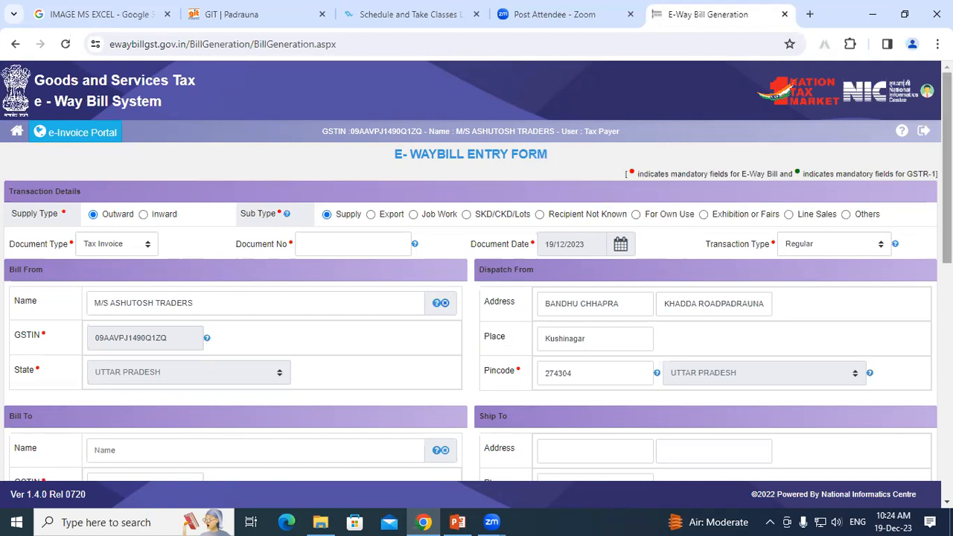
scroll(945, 179, down, 2)
drag(946, 188, 946, 199)
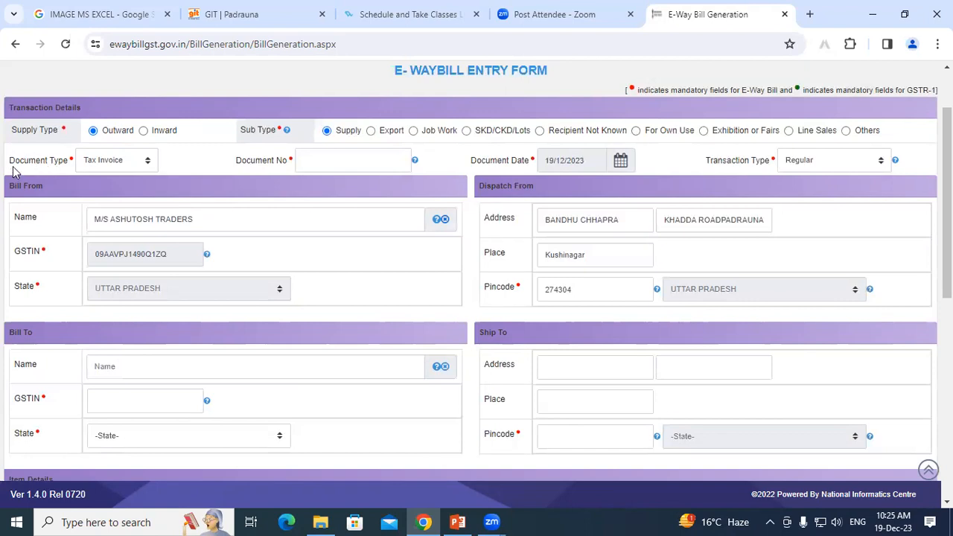
Select Tax Invoice from the Document Type list.
click(123, 168)
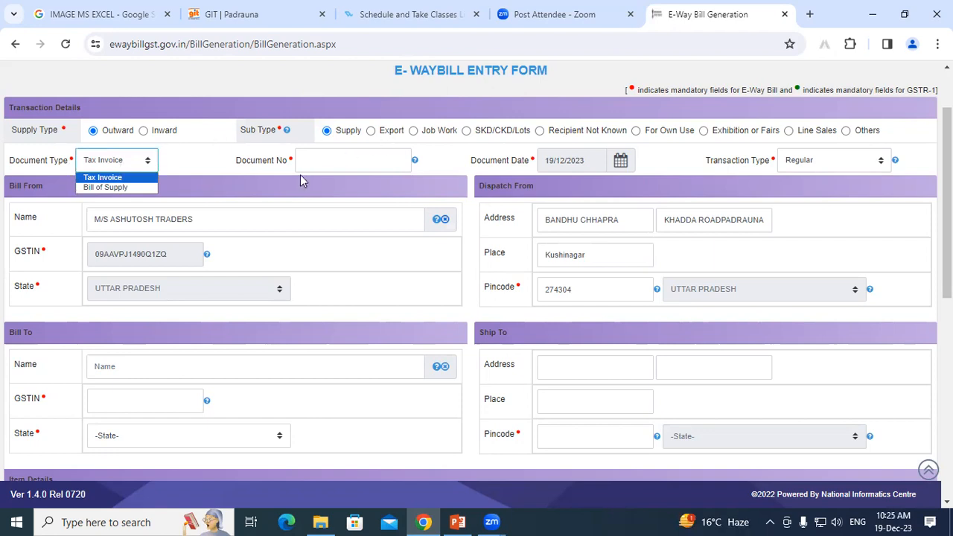
click(95, 177)
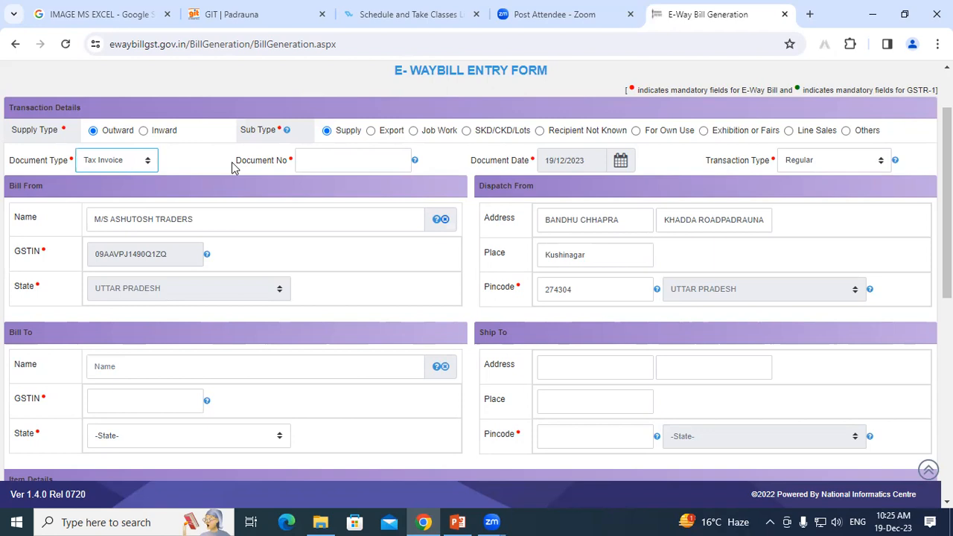
Enter 211 as the e-way bill's document number.
click(350, 160)
text(211)
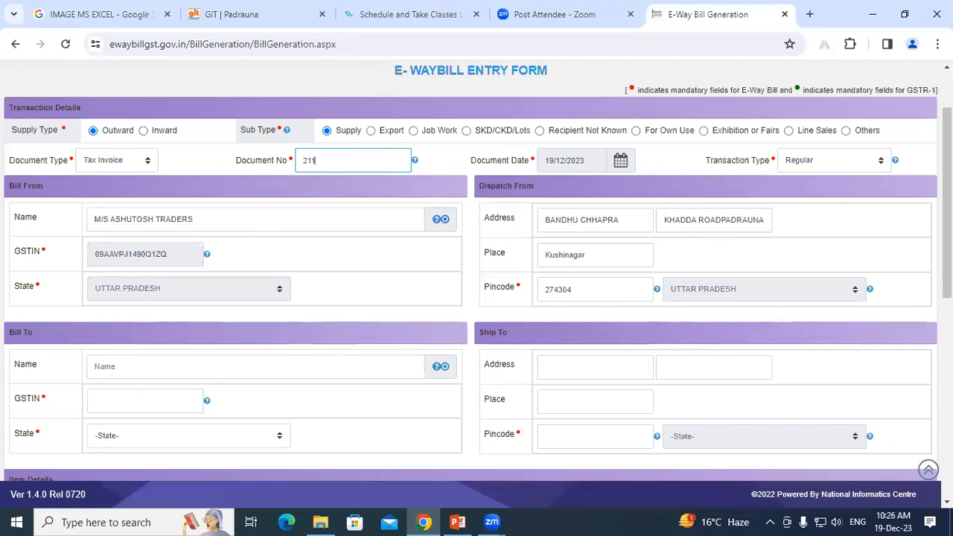
scroll(477, 268, down, 2)
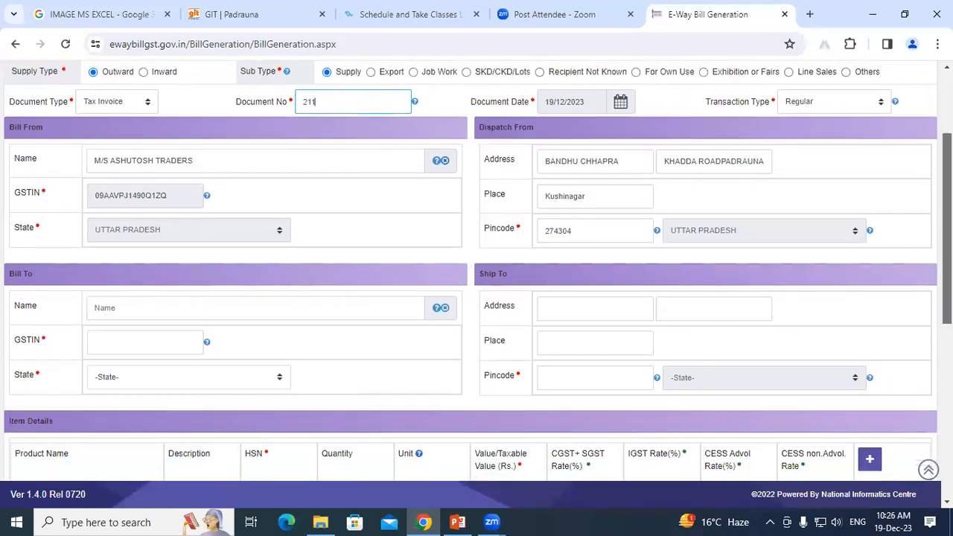
scroll(346, 213, down, 3)
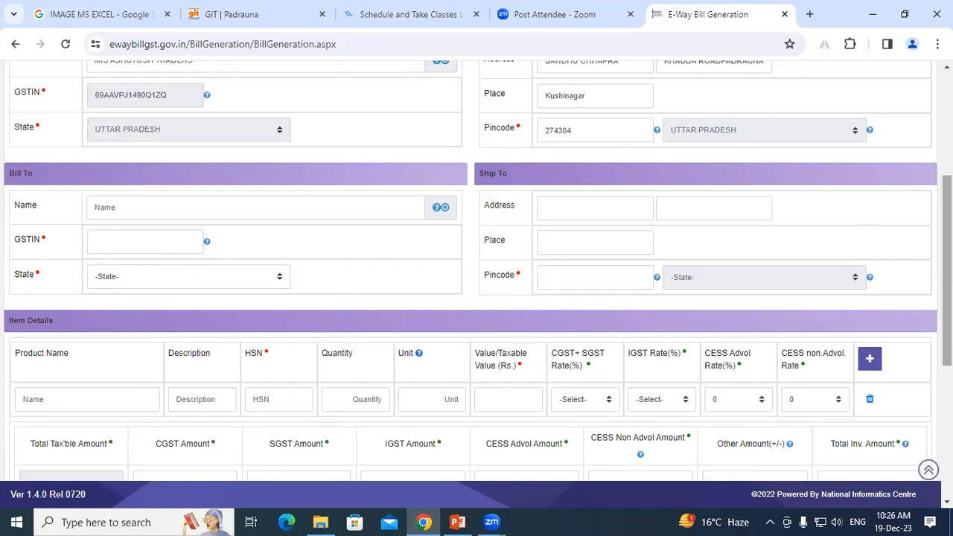
scroll(814, 218, up, 3)
Set the transaction type to Bill To - Ship To and check the form.
click(814, 218)
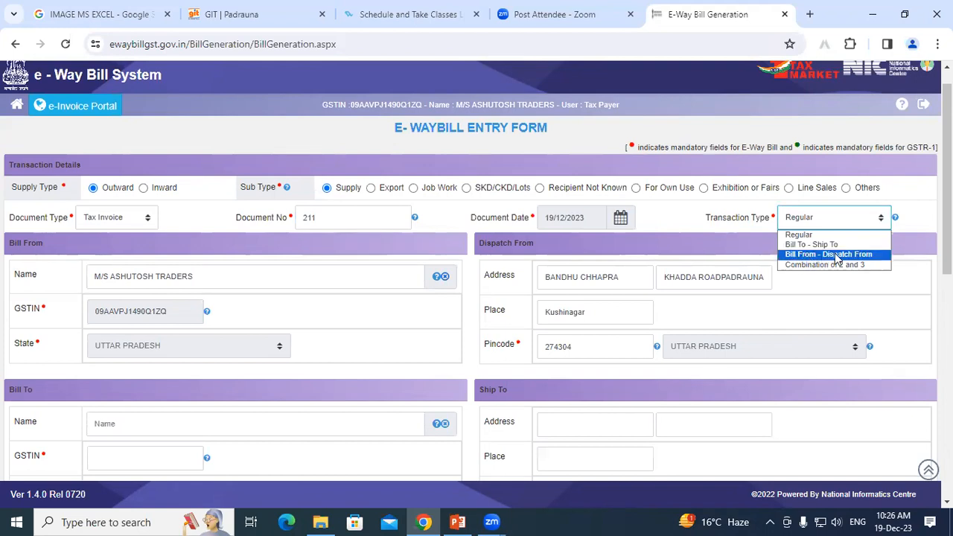
click(805, 245)
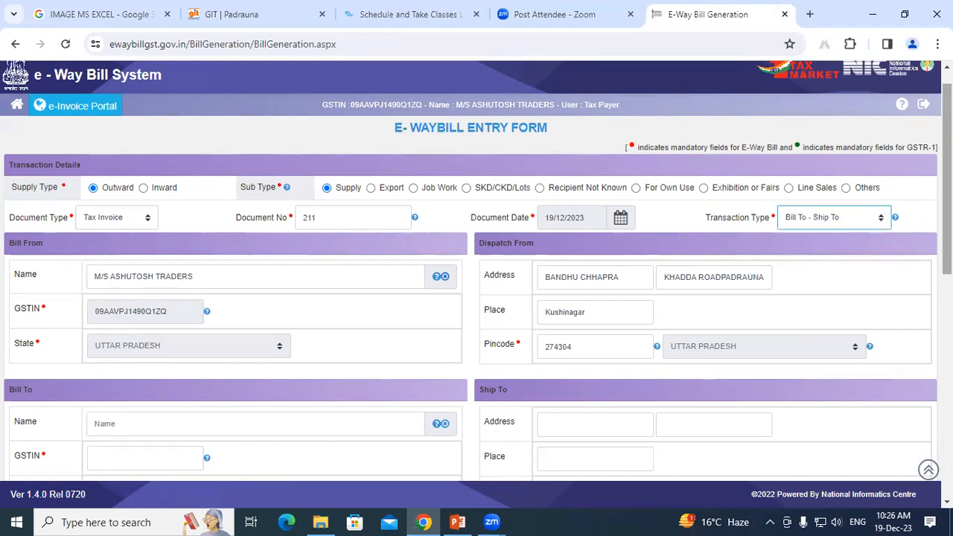
scroll(948, 179, down, 1)
scroll(863, 266, down, 2)
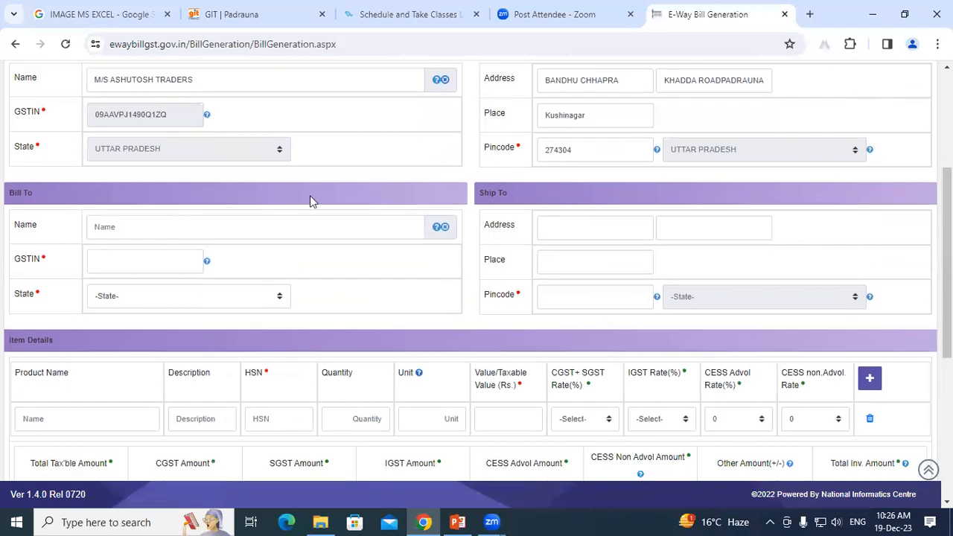
scroll(911, 232, up, 3)
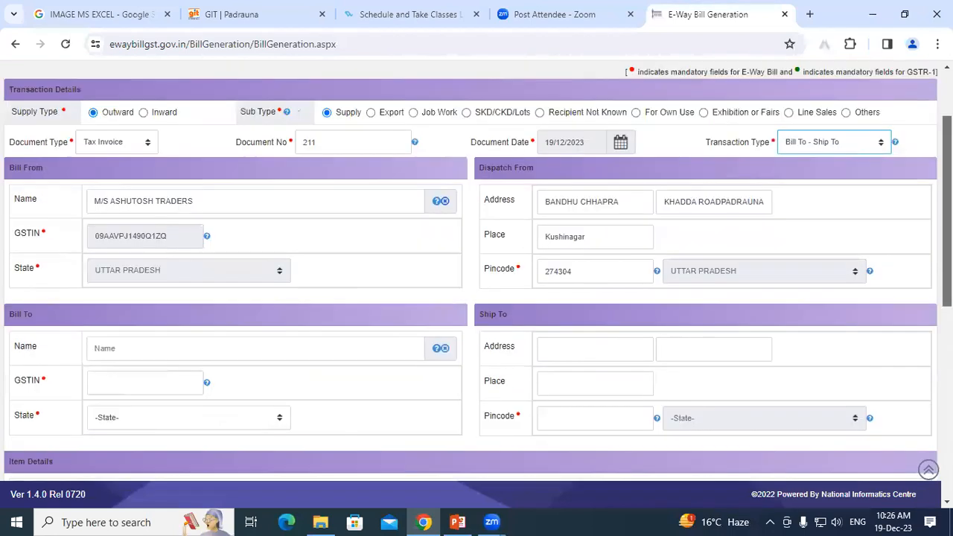
Try Bill From - Dispatch From, then settle the transaction type on Regular.
click(837, 195)
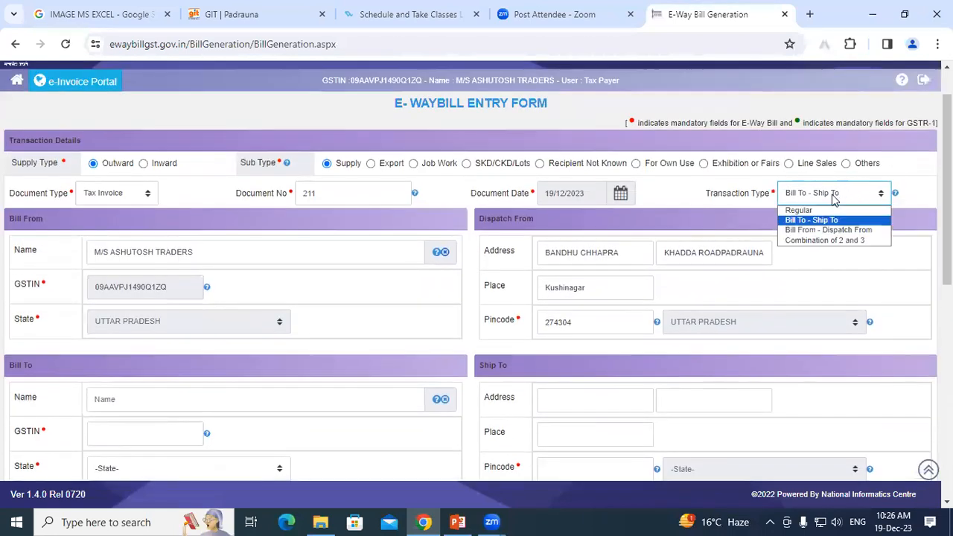
click(810, 228)
scroll(522, 224, down, 3)
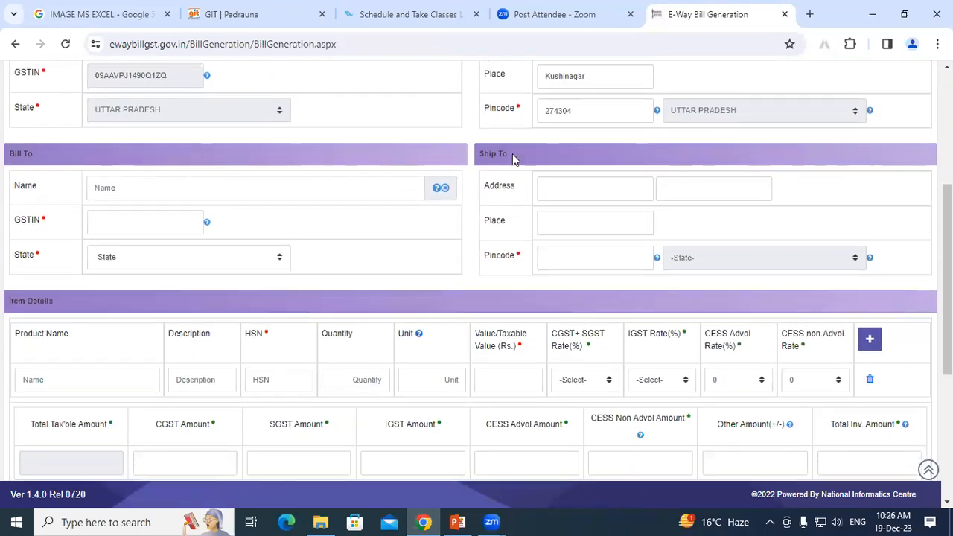
scroll(841, 233, up, 3)
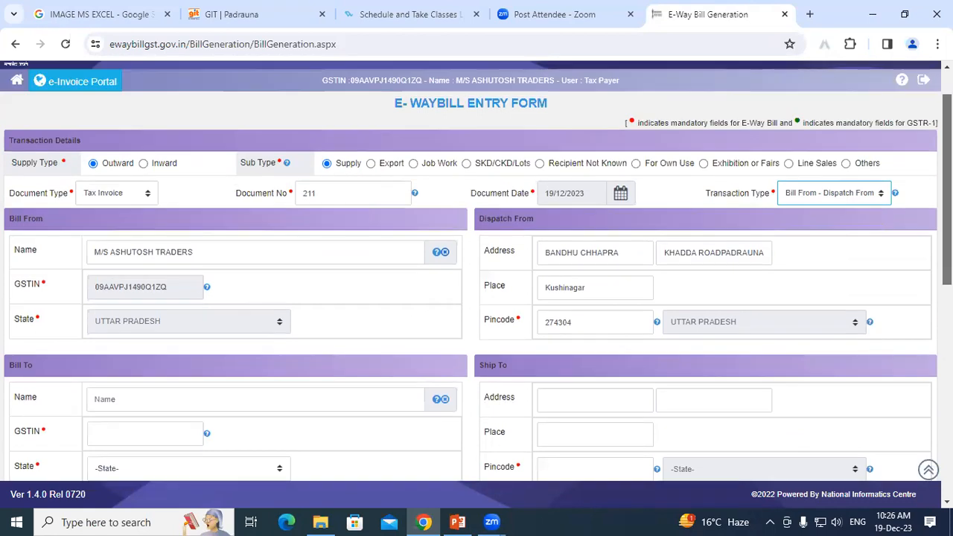
click(840, 233)
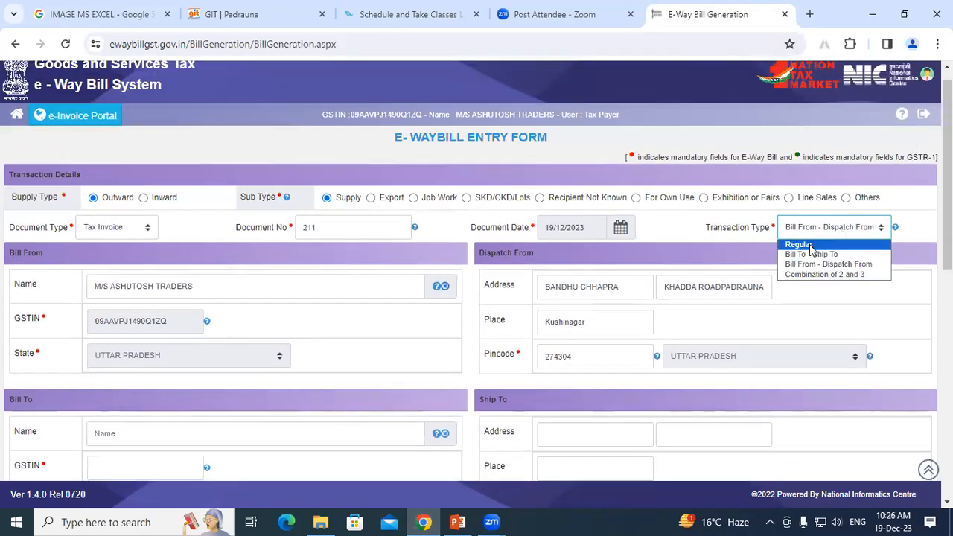
click(812, 243)
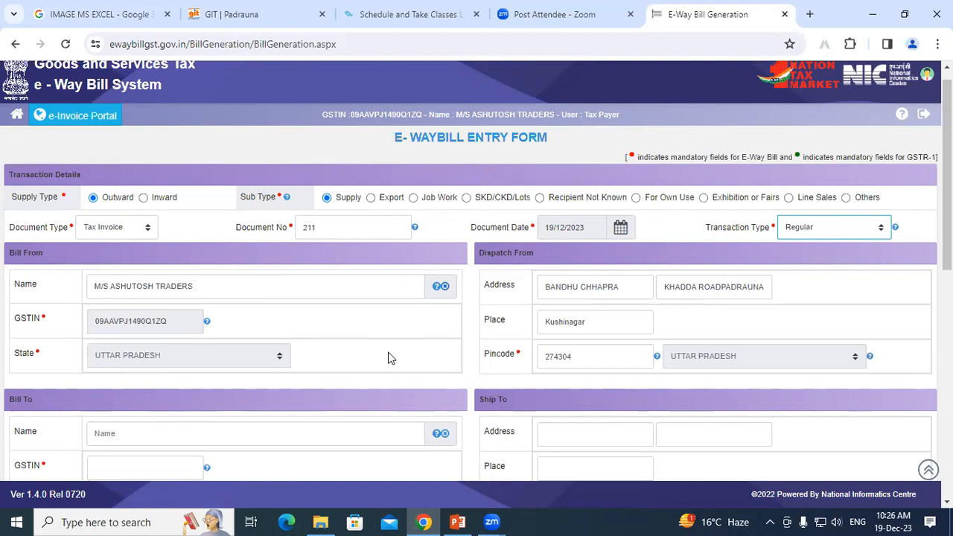
scroll(436, 305, down, 3)
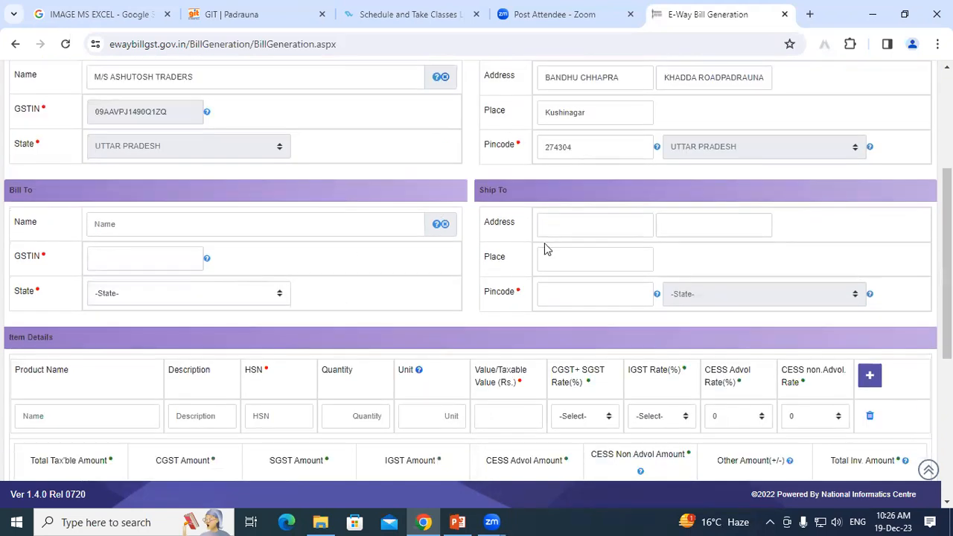
scroll(544, 250, up, 2)
Show the Transaction Type dropdown options while Regular stays selected.
click(792, 160)
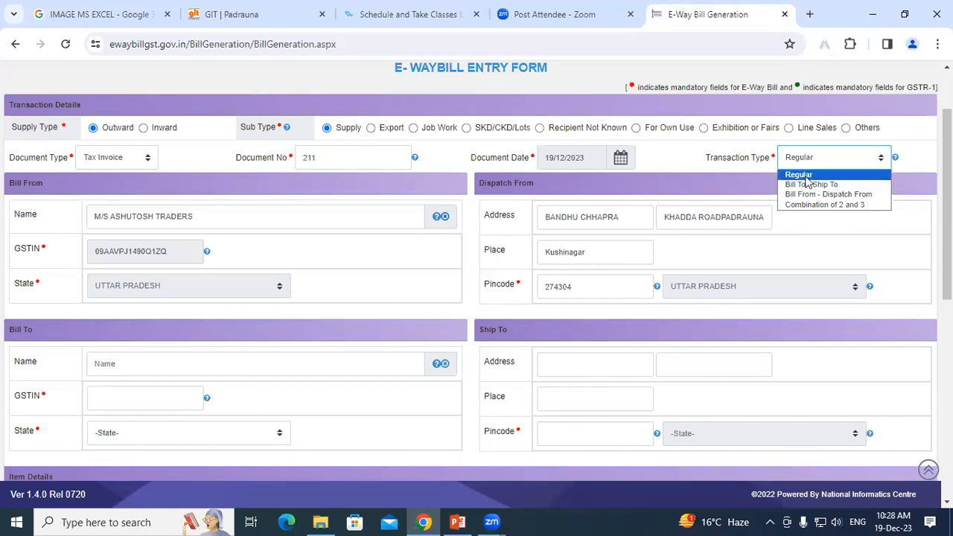
Keep transaction type Regular and enter the buyer's GSTIN so Bill To and Ship To auto-fill.
click(805, 177)
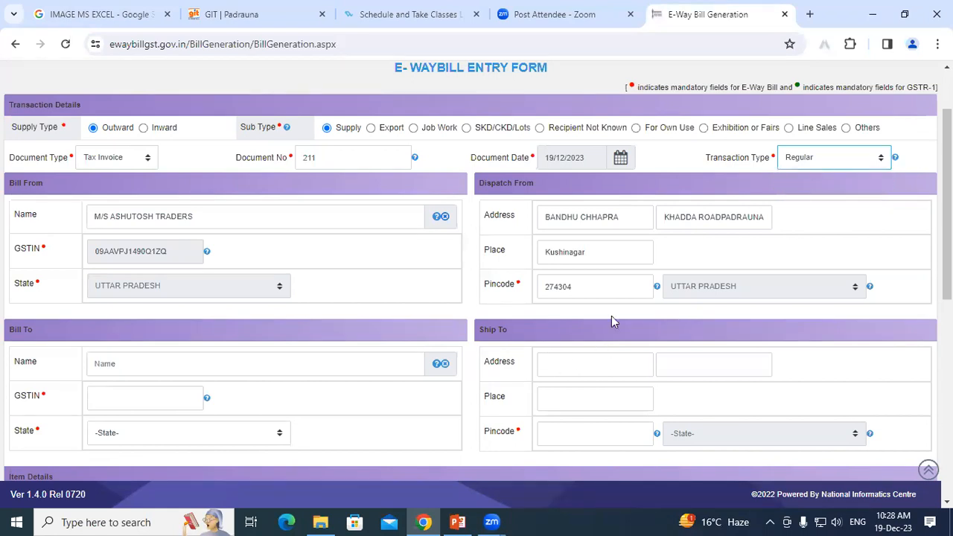
scroll(846, 206, down, 1)
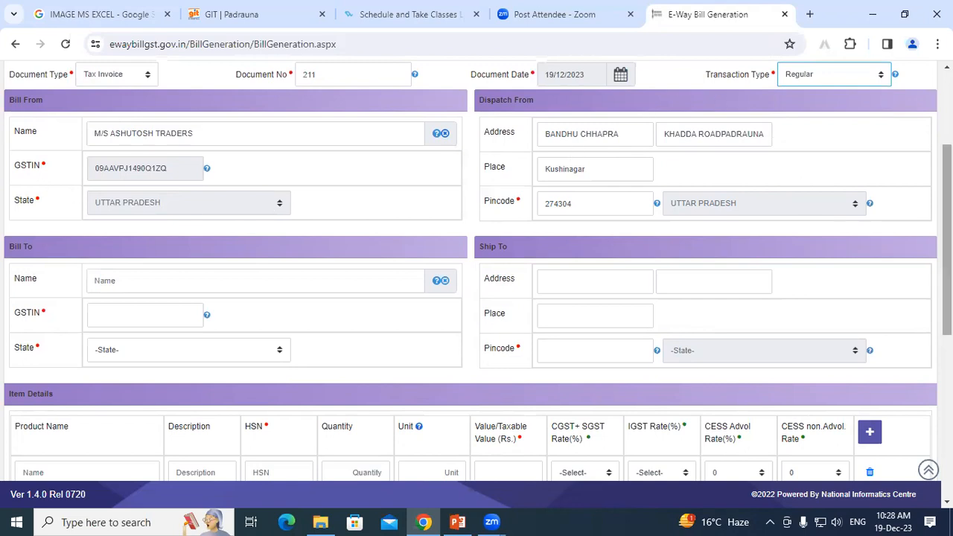
scroll(947, 239, down, 2)
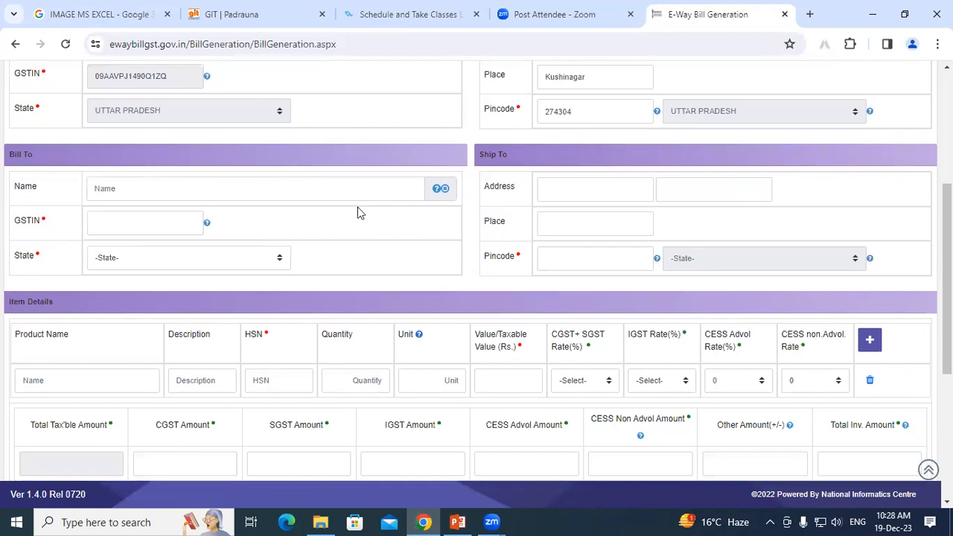
click(114, 222)
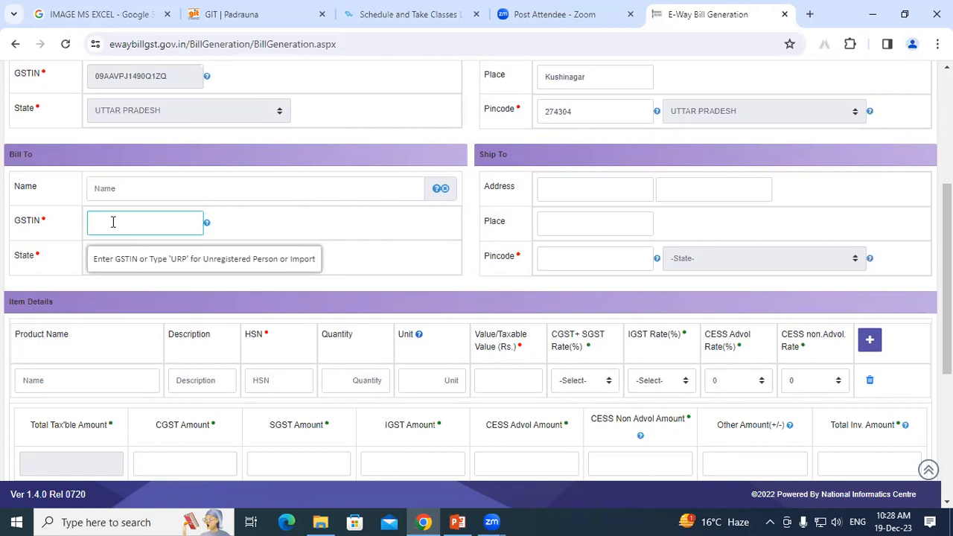
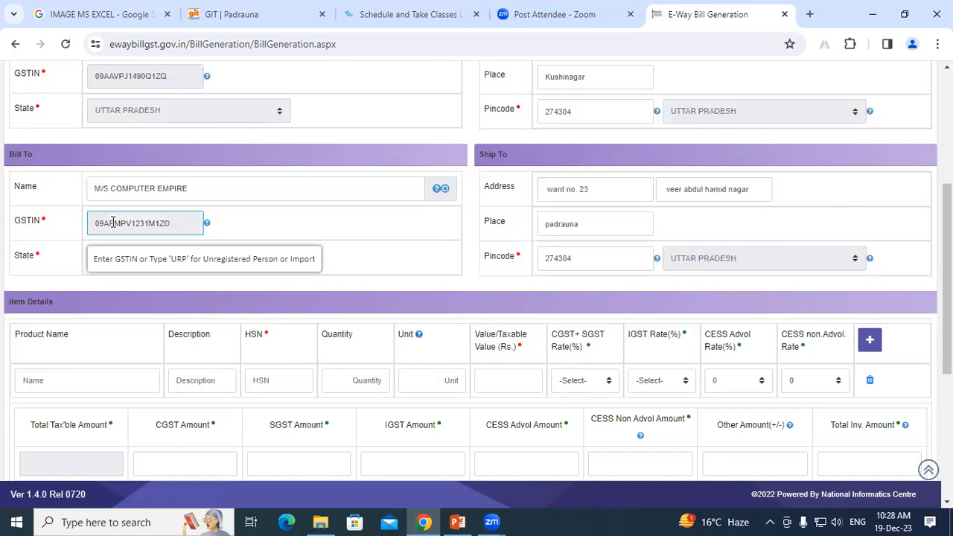
click(329, 227)
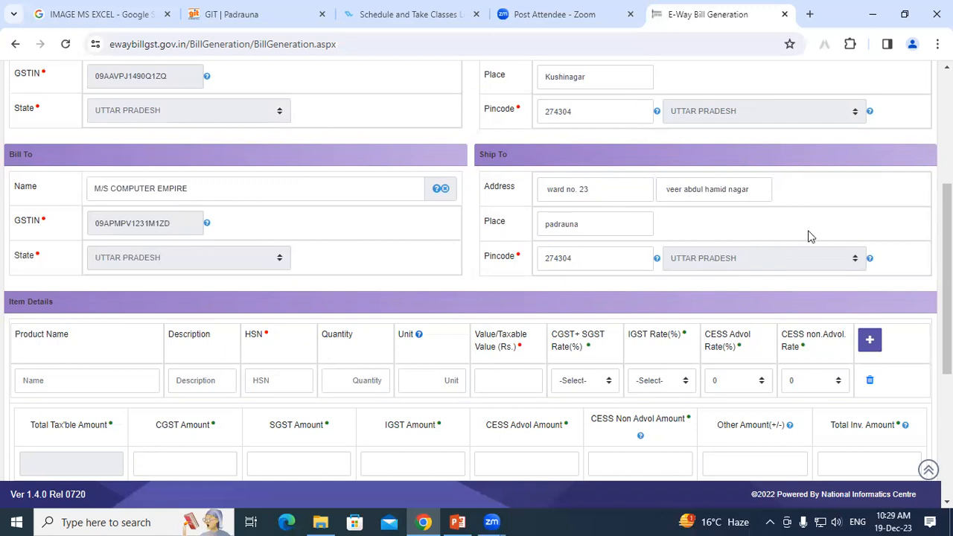
Pick AMBUJA CEMENT PPC SPL from the saved products as the item's product name.
scroll(312, 232, down, 3)
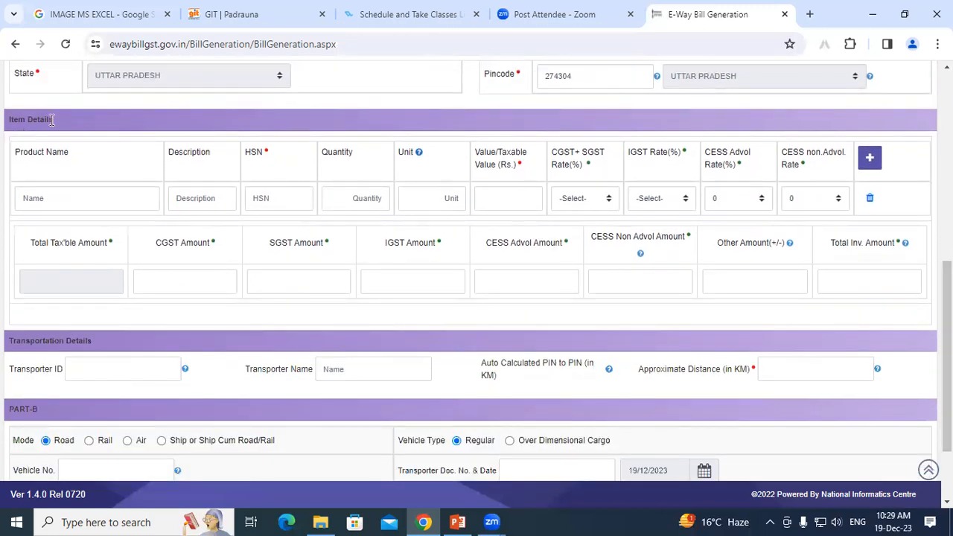
click(56, 194)
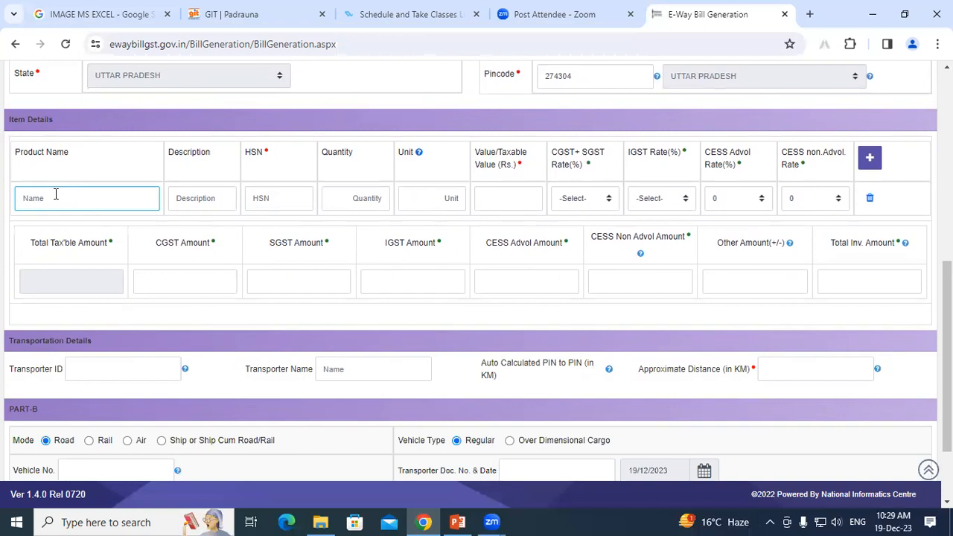
text(a)
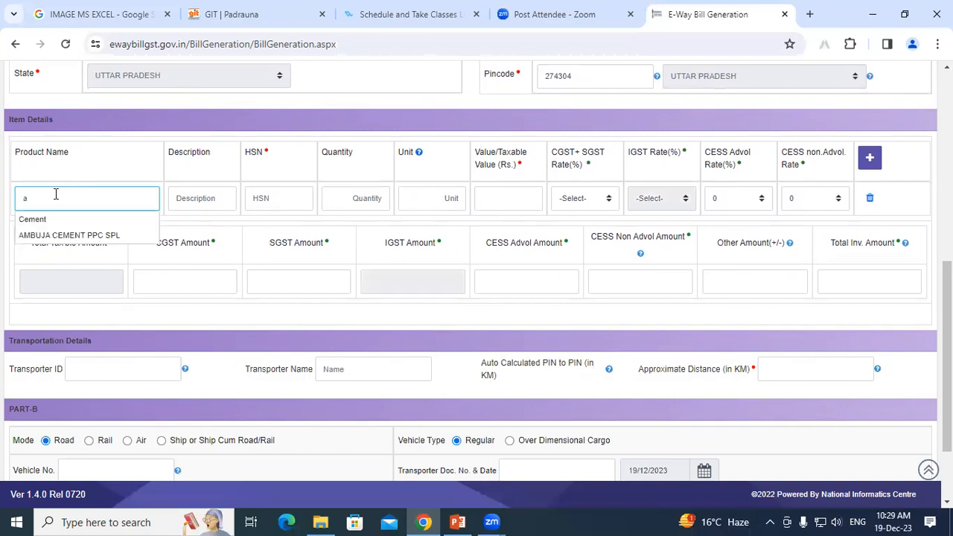
click(67, 236)
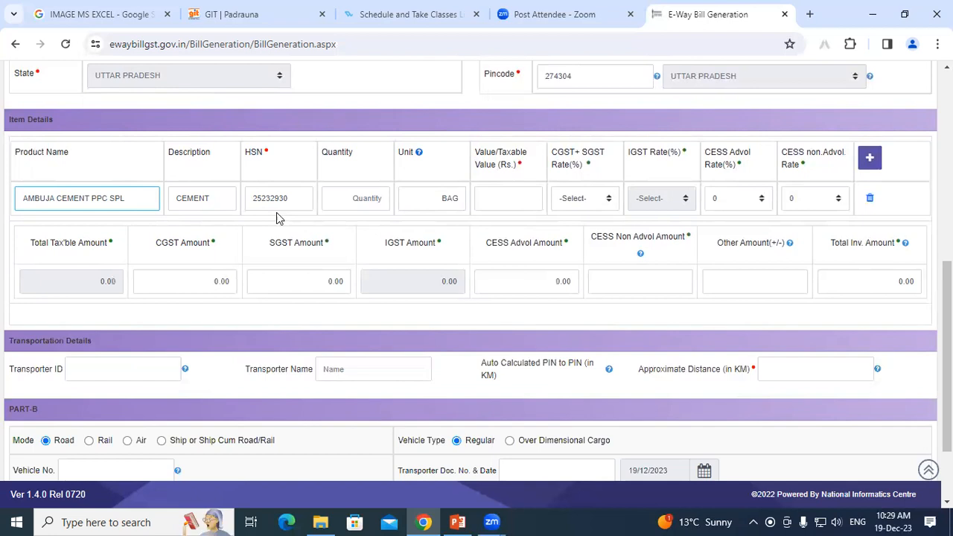
Set the item quantity to 20 and the taxable value to 450.
click(339, 199)
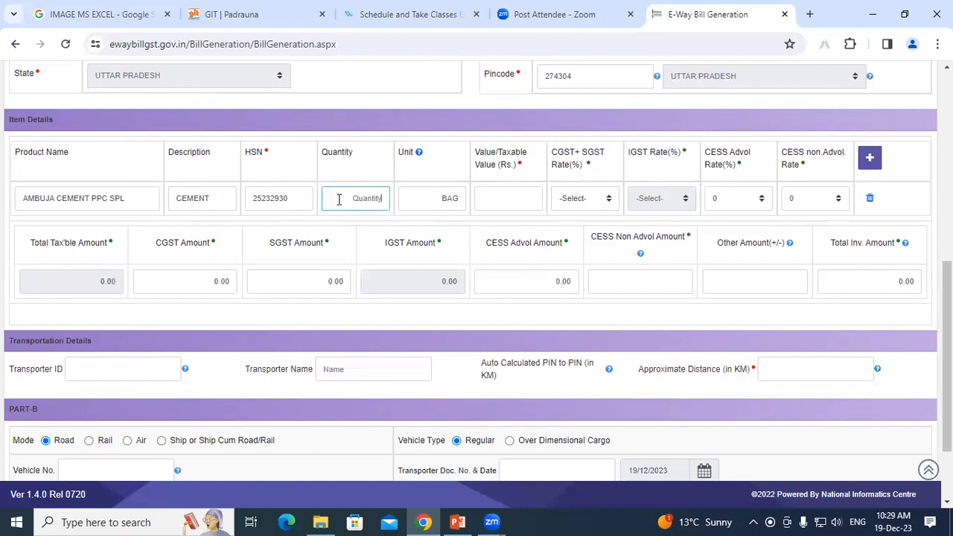
text(20)
click(435, 200)
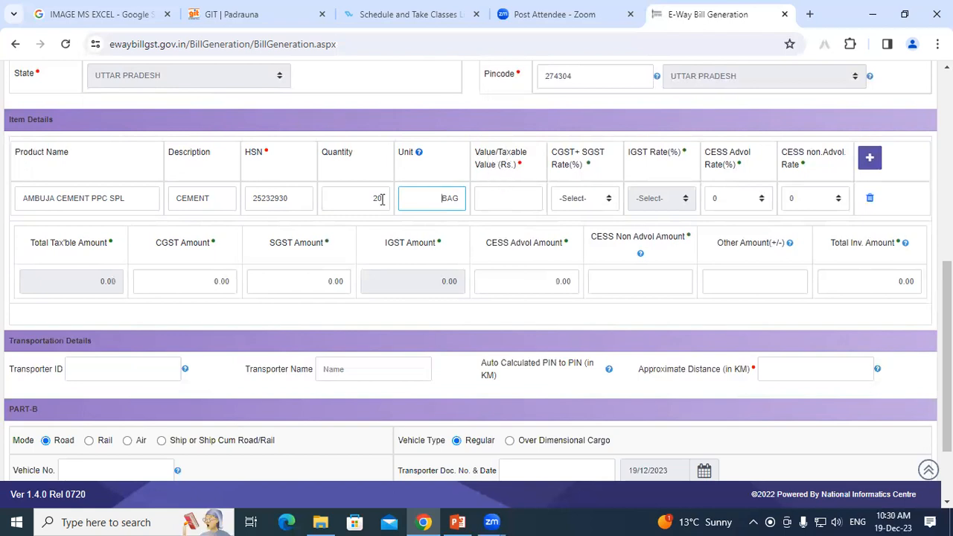
click(502, 198)
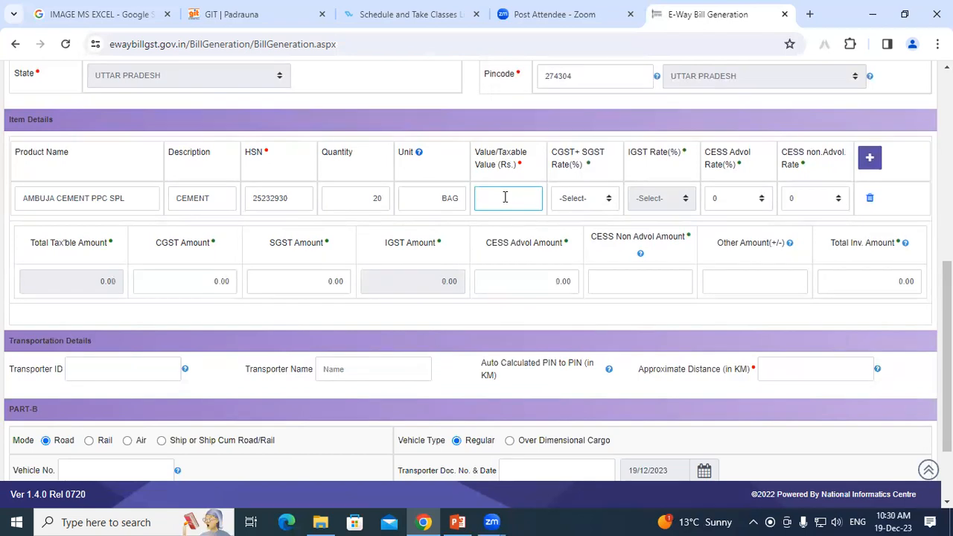
text(450)
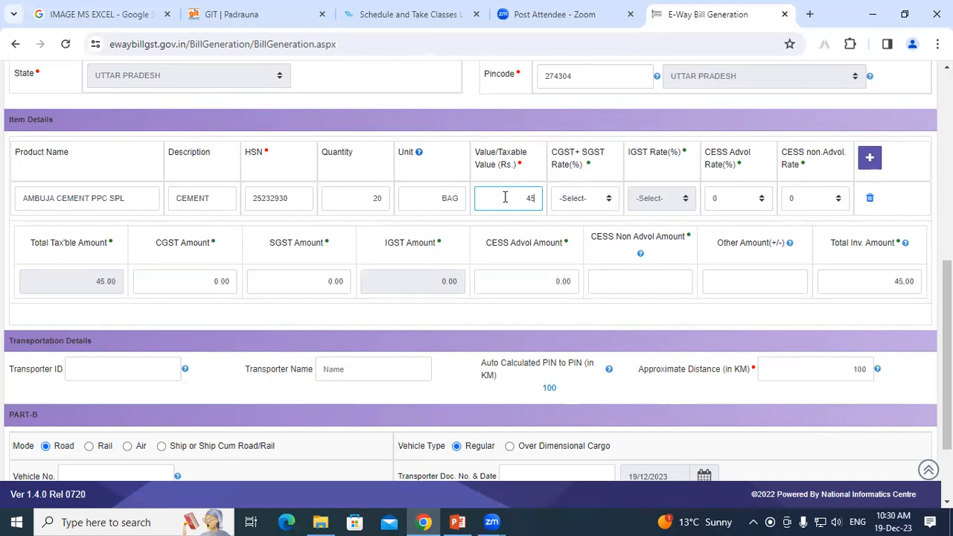
click(666, 216)
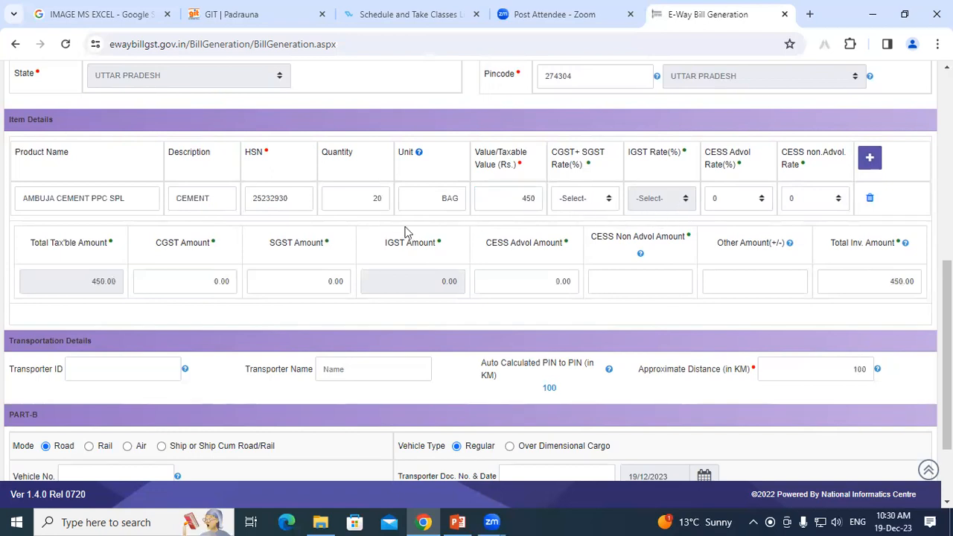
click(462, 197)
click(510, 198)
click(380, 196)
click(441, 198)
click(516, 195)
drag(517, 197, 538, 200)
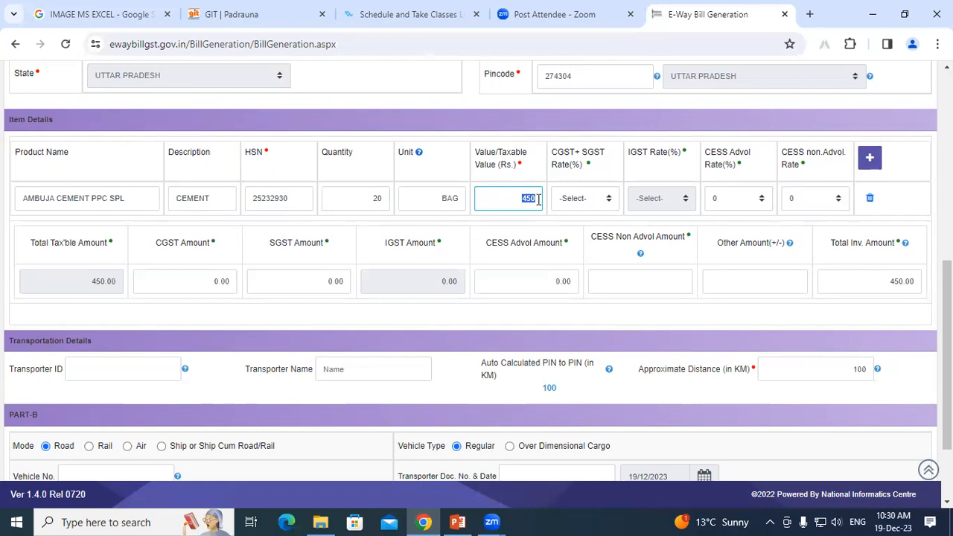
text(5000)
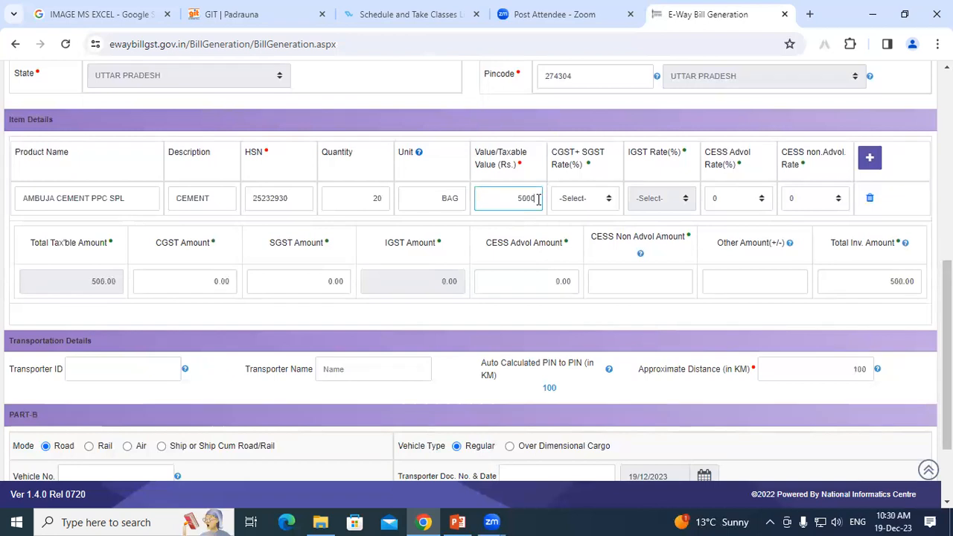
text(0)
click(176, 280)
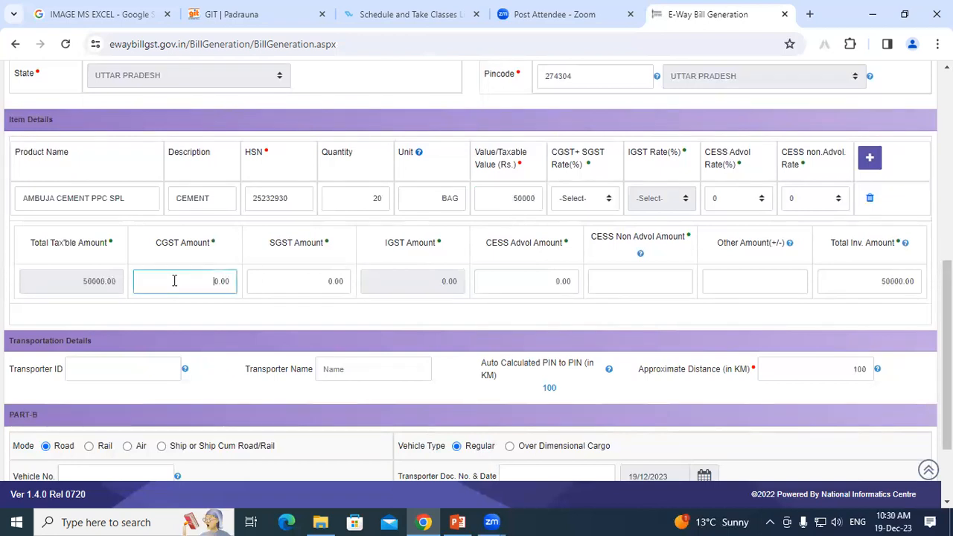
click(580, 199)
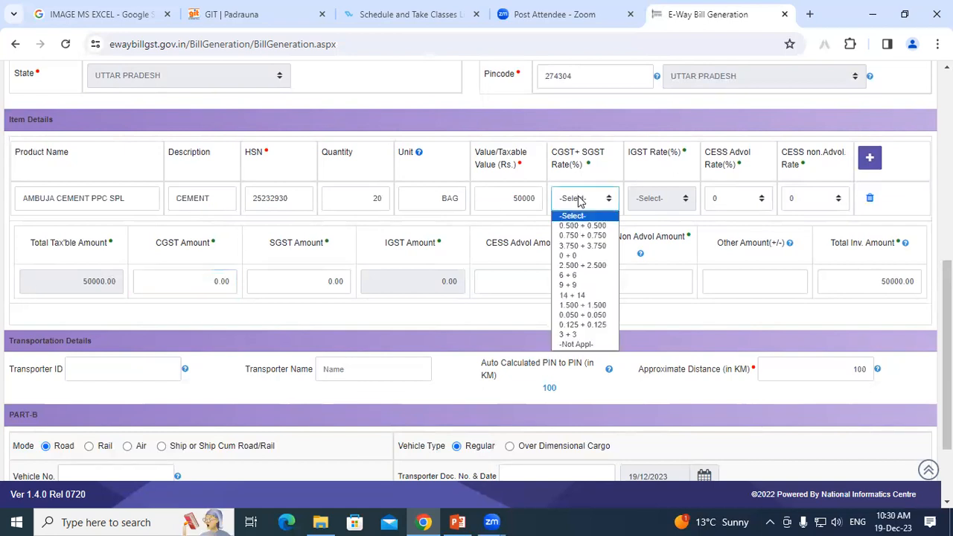
click(573, 296)
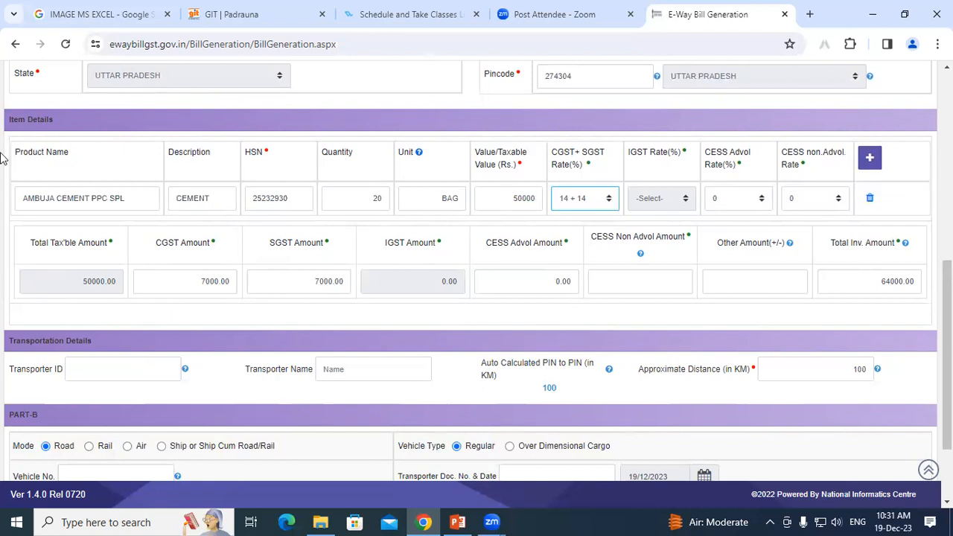
drag(882, 279, 913, 276)
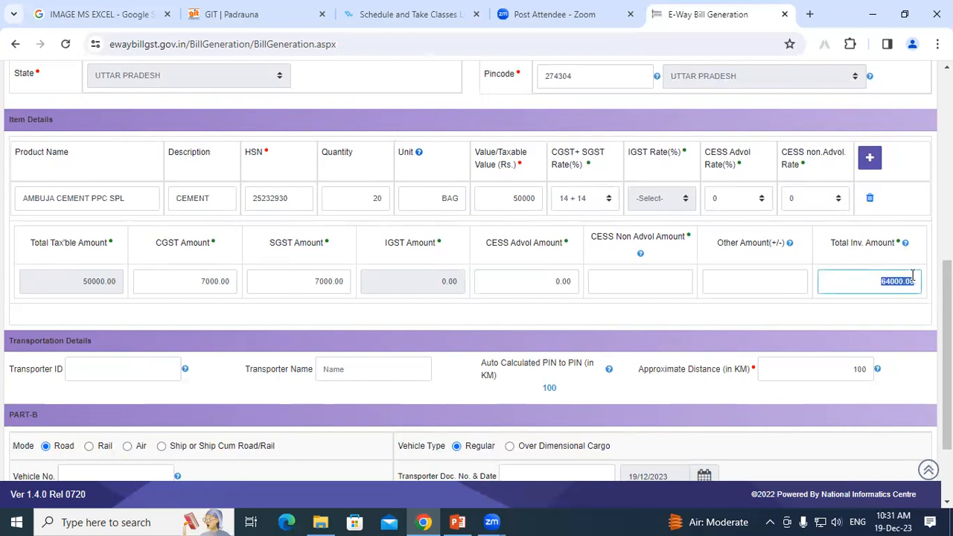
click(913, 278)
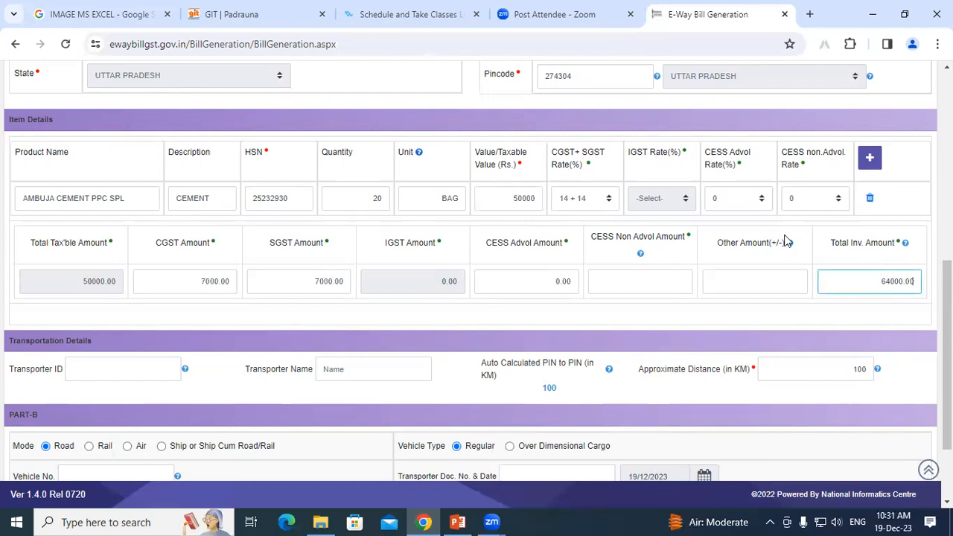
drag(513, 199, 540, 198)
click(540, 198)
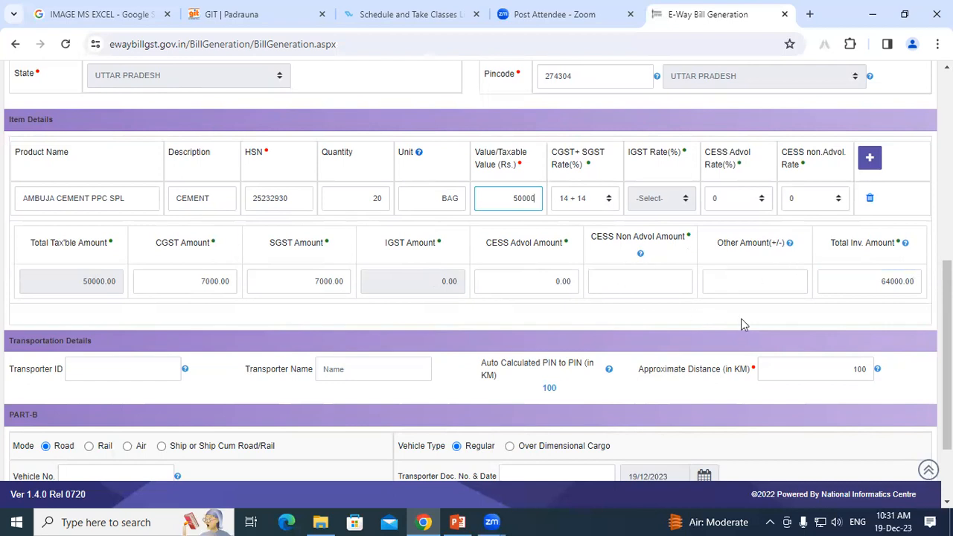
drag(881, 281, 905, 281)
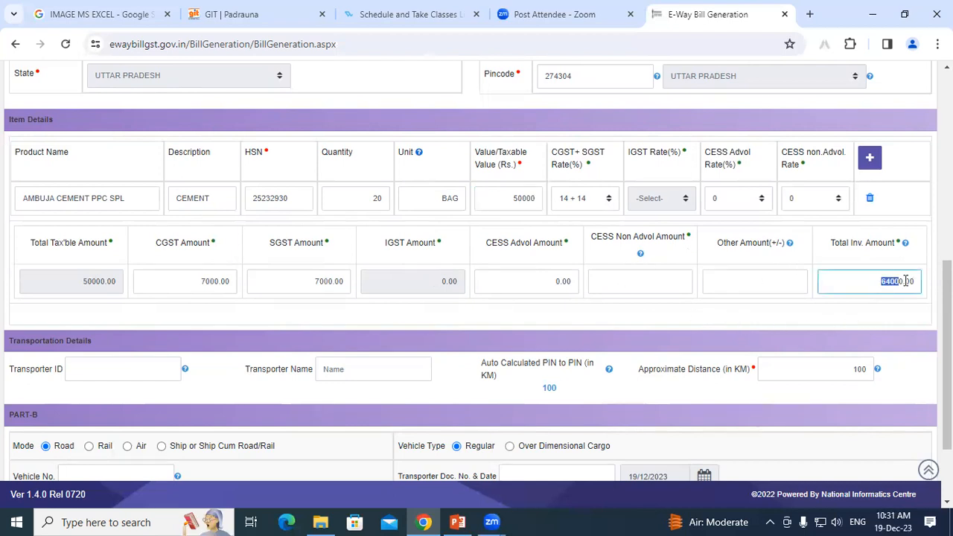
click(909, 280)
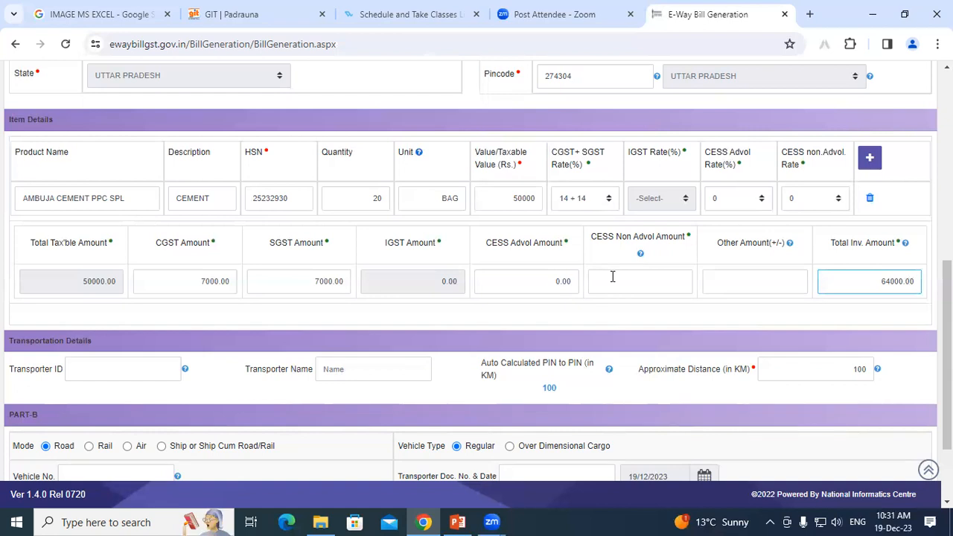
click(571, 281)
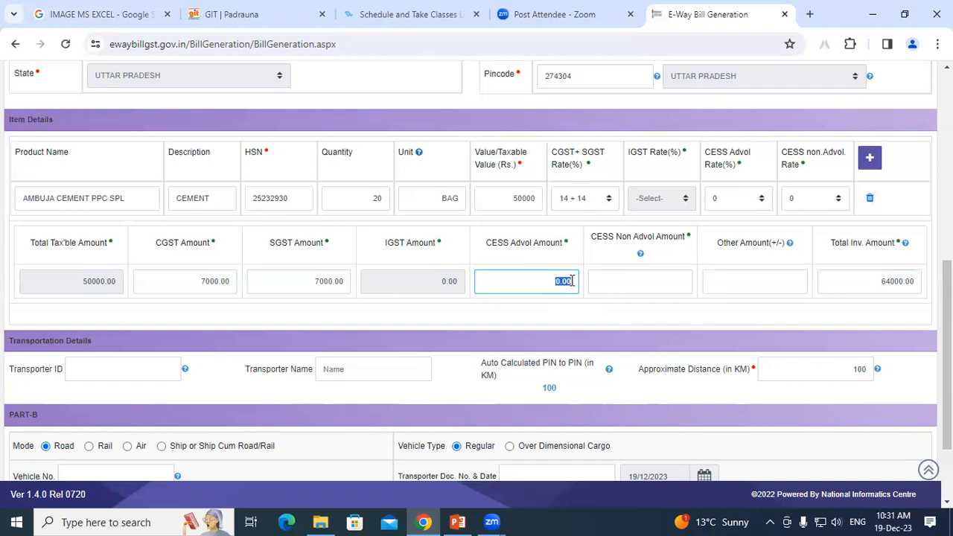
click(860, 281)
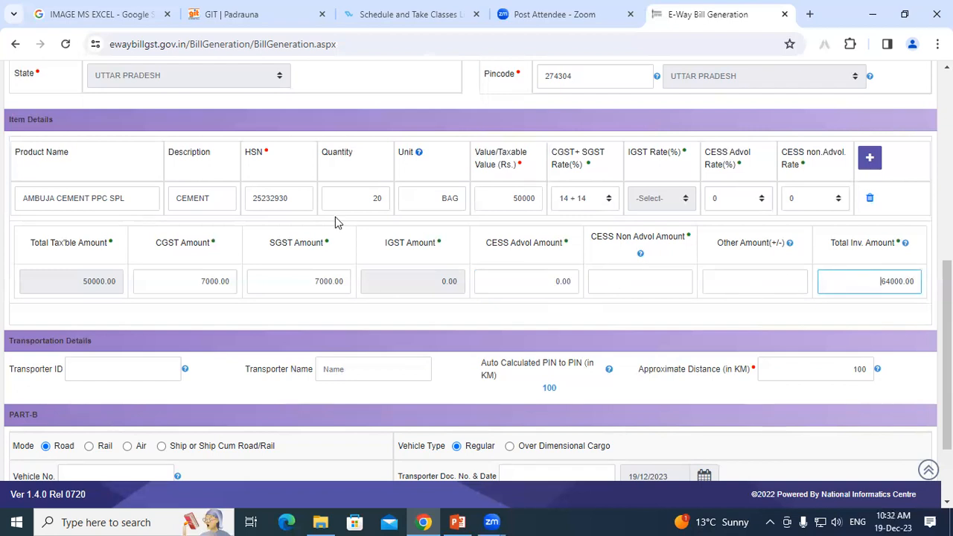
Change the approximate distance from 100 km to 150 km.
scroll(947, 358, down, 1)
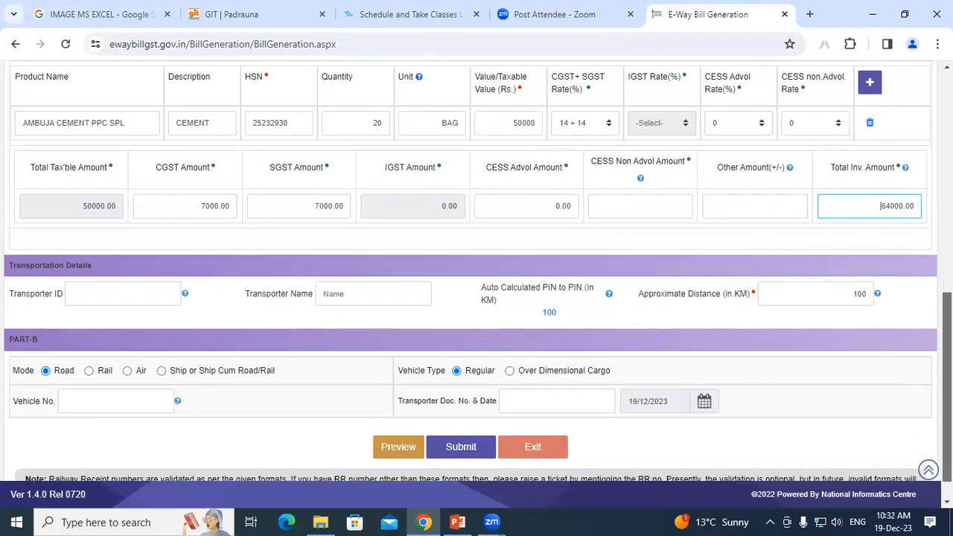
scroll(947, 358, down, 1)
click(75, 258)
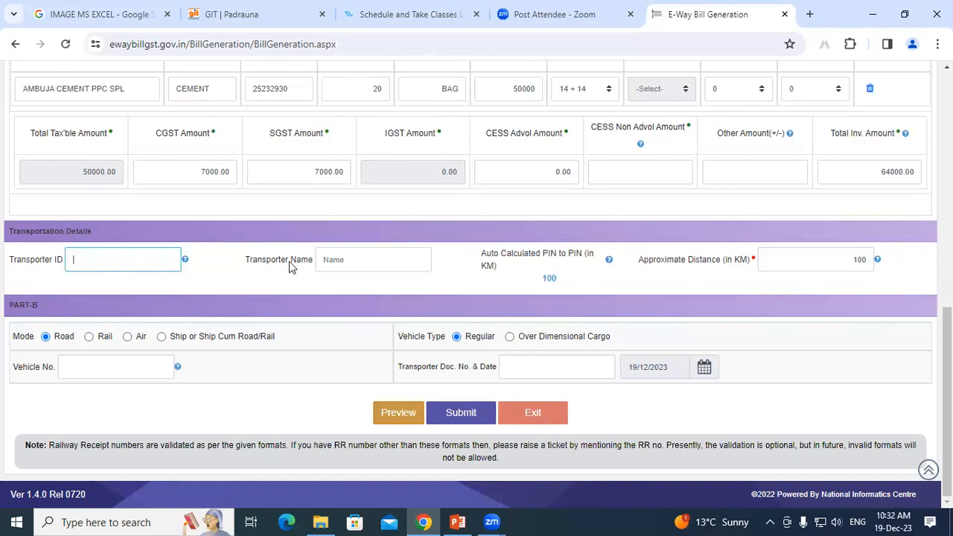
click(347, 259)
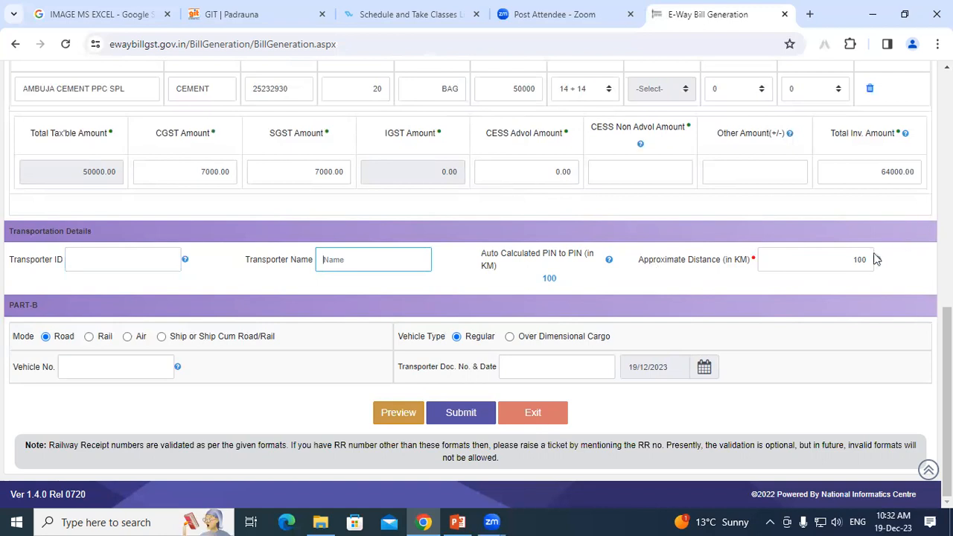
drag(854, 259, 872, 259)
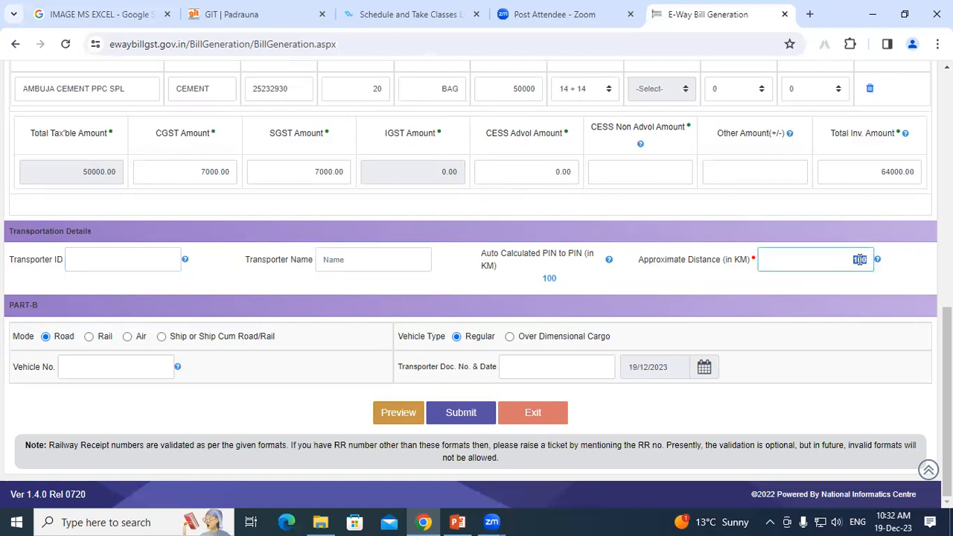
key(BackSpace)
text(50)
click(774, 292)
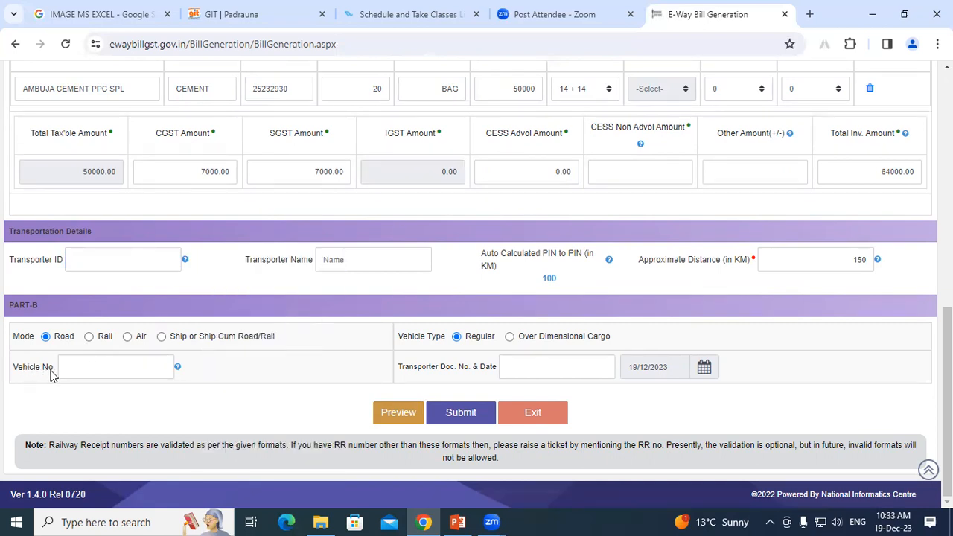
Go through the Vehicle No. and Transporter Doc. No. fields, then request the bill preview.
click(93, 369)
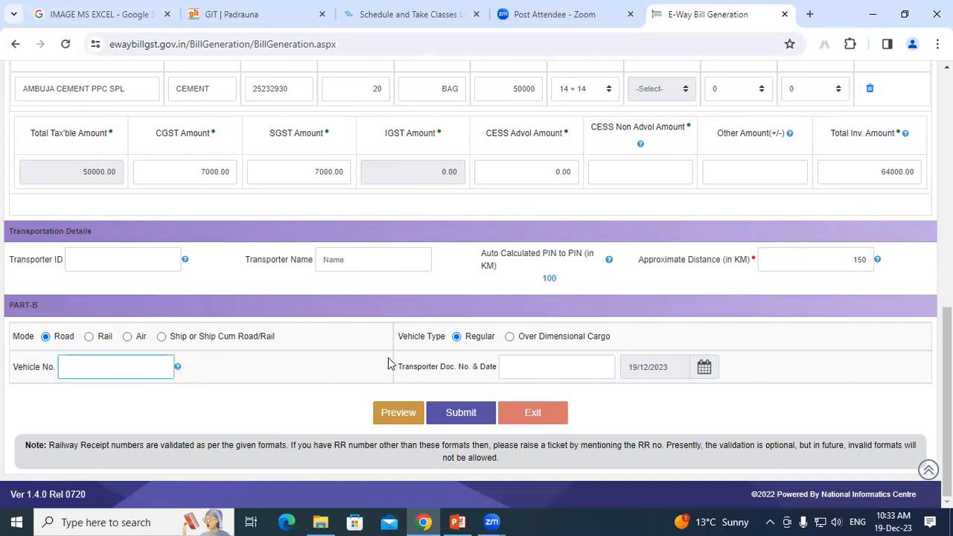
click(532, 366)
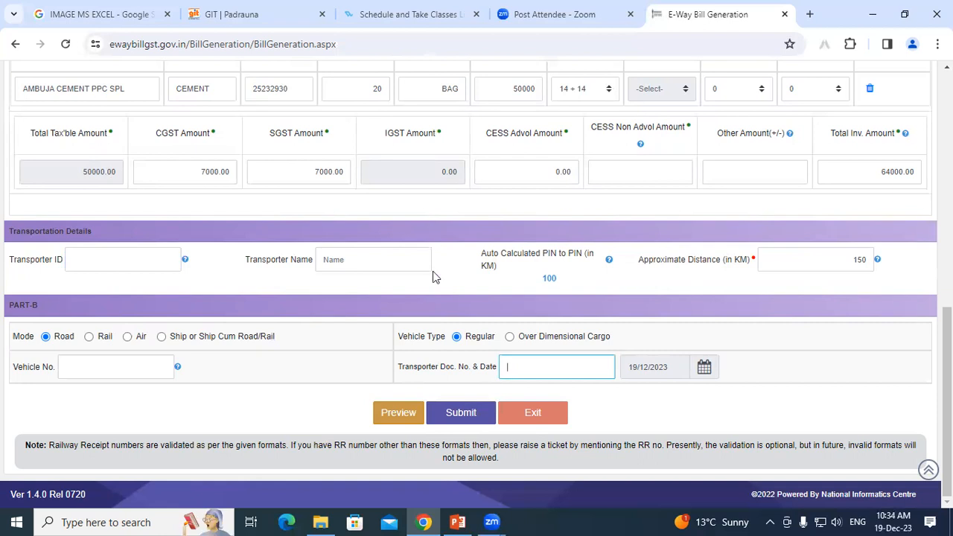
click(394, 419)
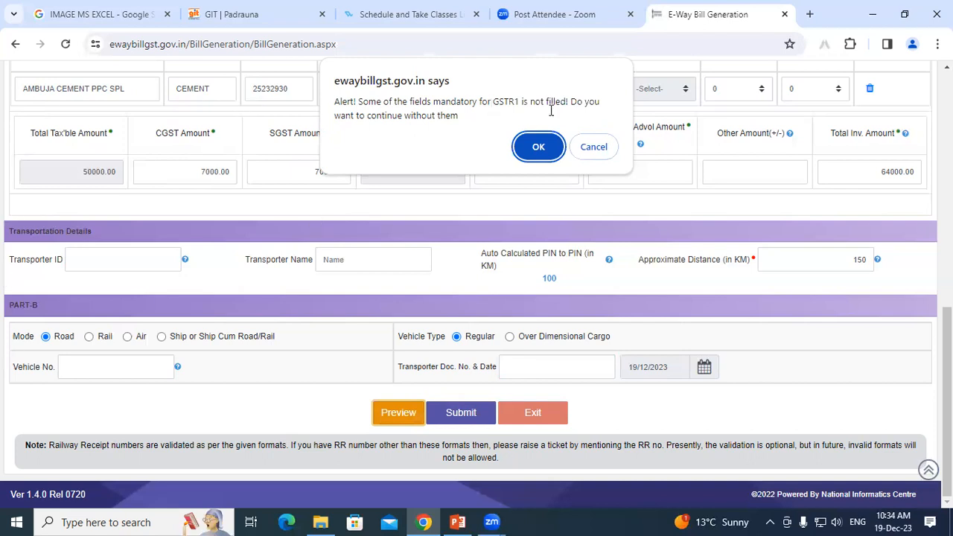
Accept the GSTR1 warning, scroll through the E-Waybill Preview, then close it.
click(539, 147)
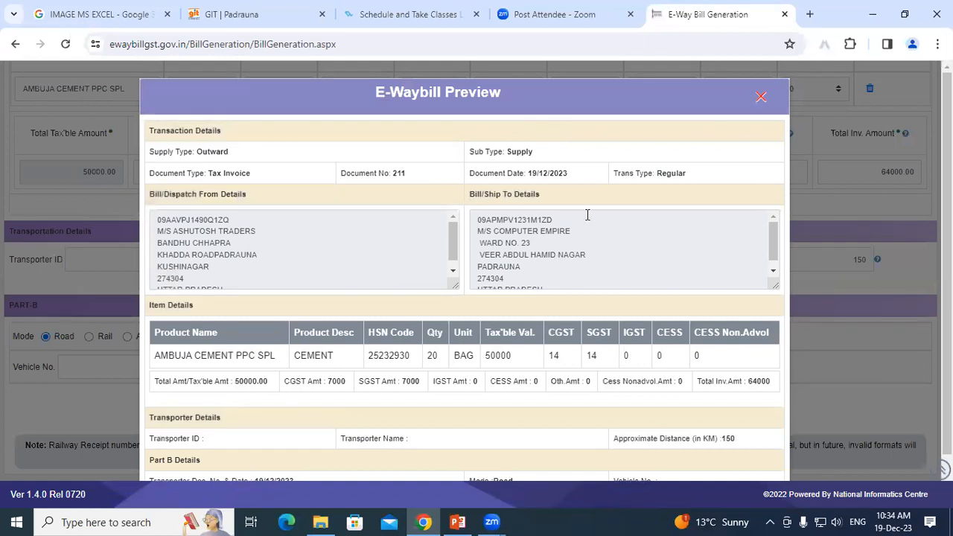
mouse_move(773, 252)
mouse_down()
mouse_move(775, 262)
mouse_move(772, 241)
mouse_up()
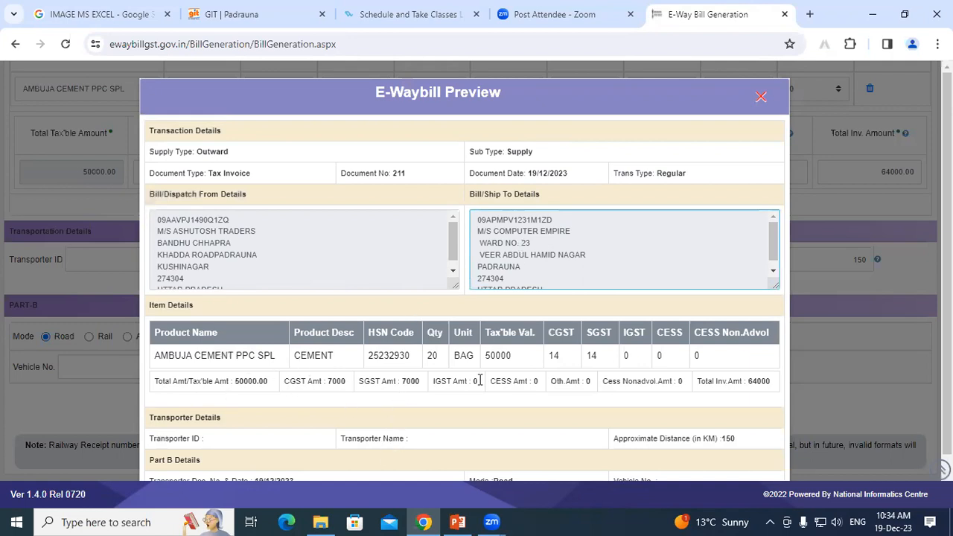
scroll(453, 410, down, 1)
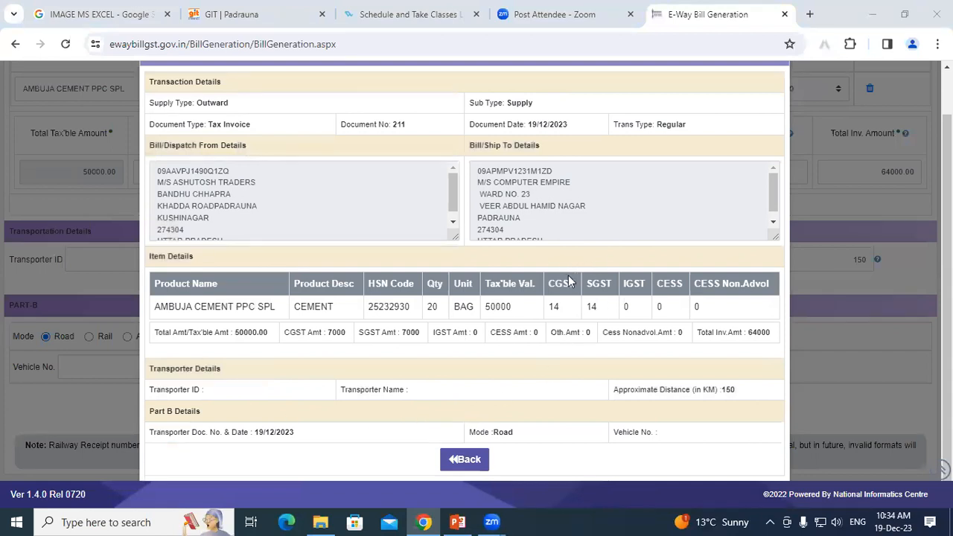
scroll(538, 263, up, 1)
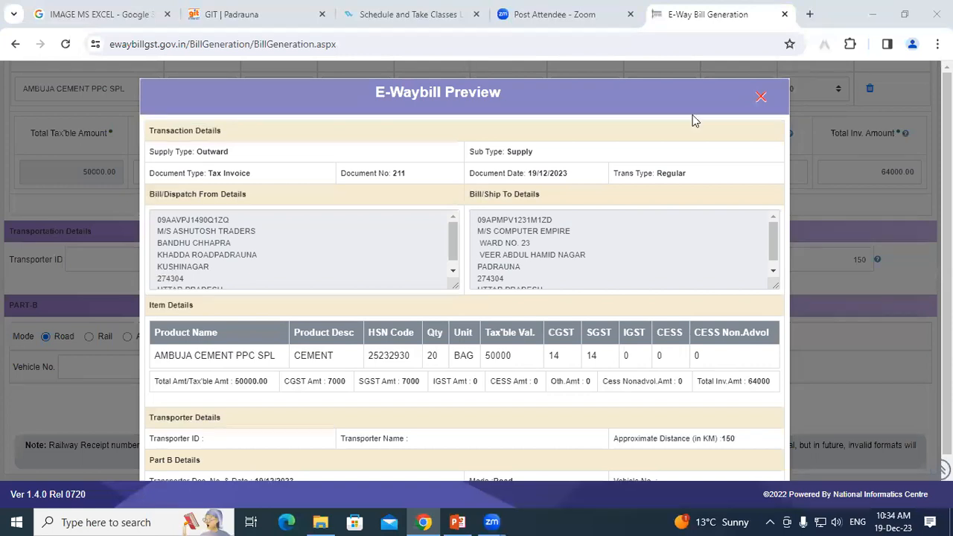
click(761, 97)
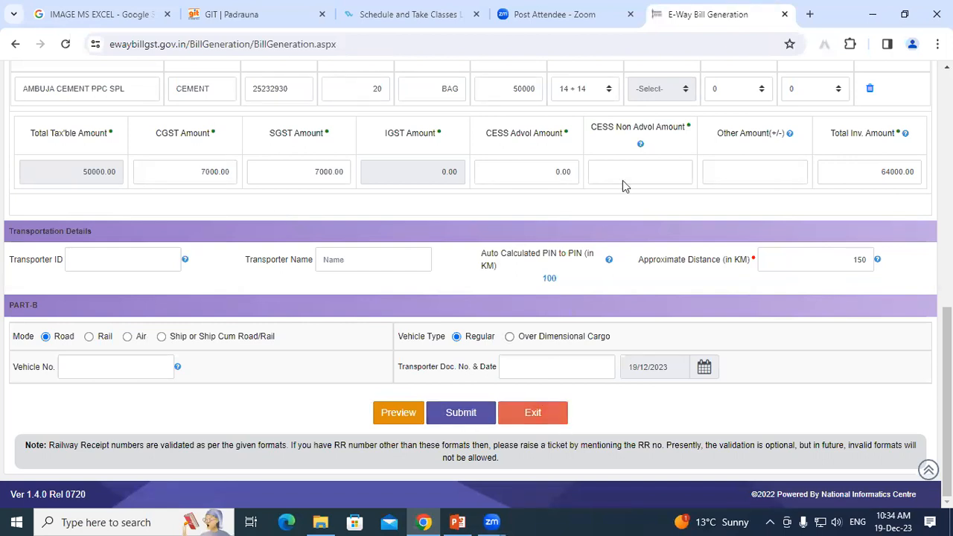
Close the E-Way Bill Generation tab and search 'eway bill' from history in a new tab.
click(784, 14)
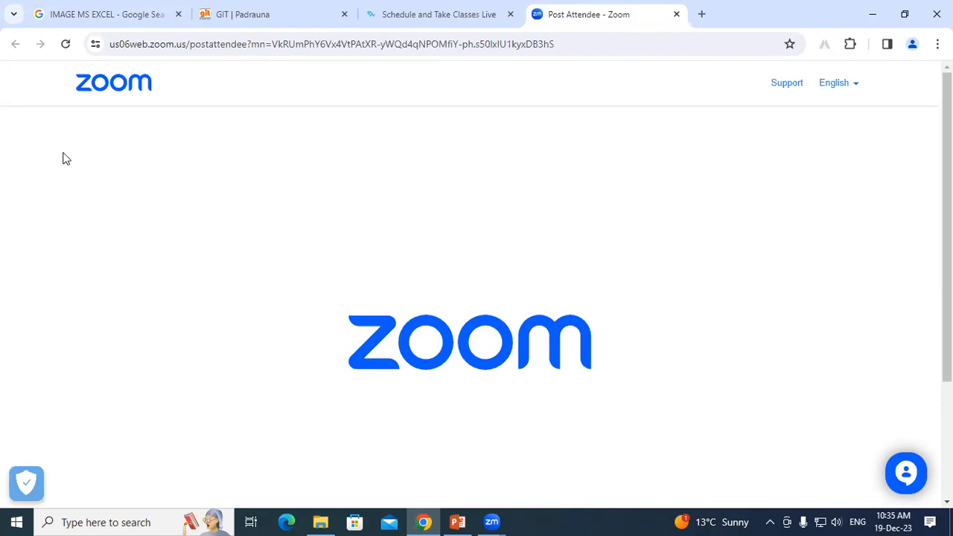
click(701, 14)
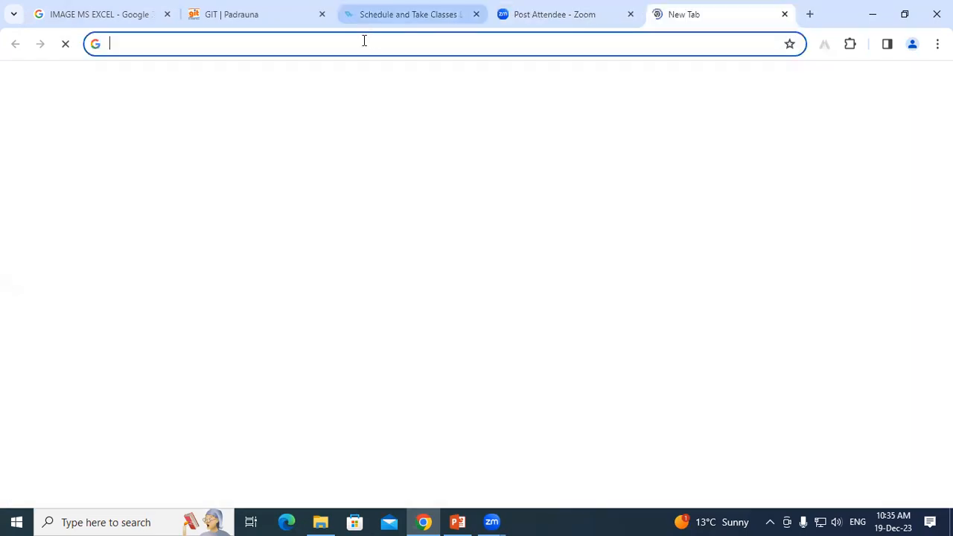
click(191, 43)
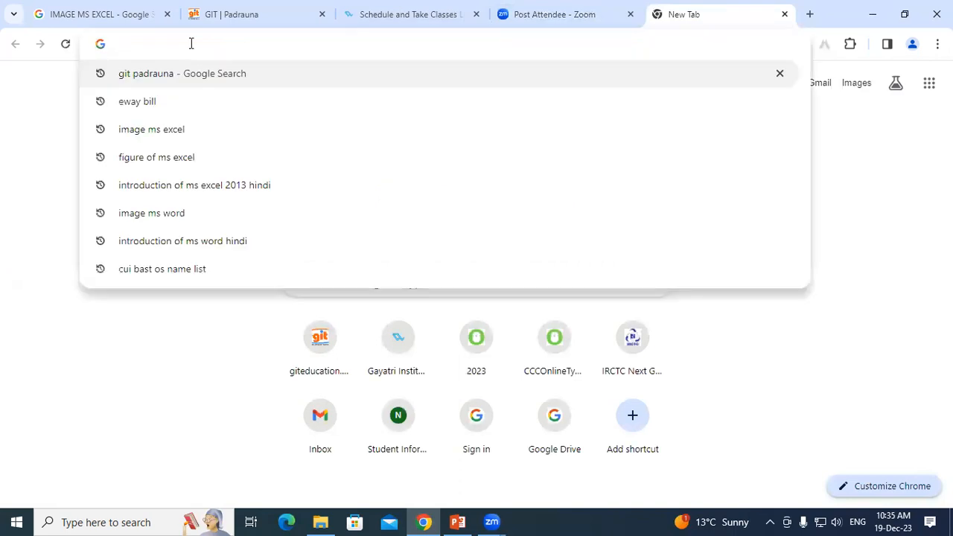
click(153, 104)
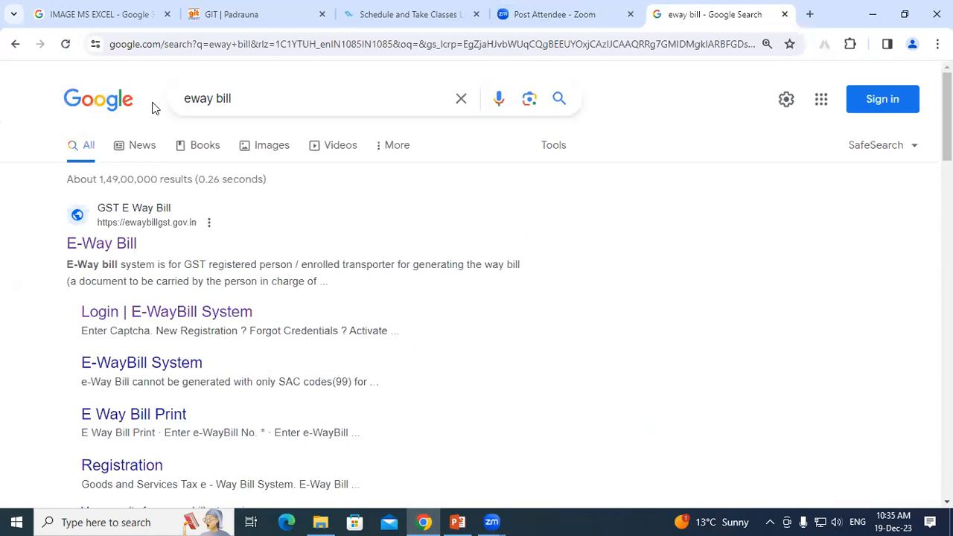
Open the official E-Way Bill site's login page and enter the account username and password.
click(113, 248)
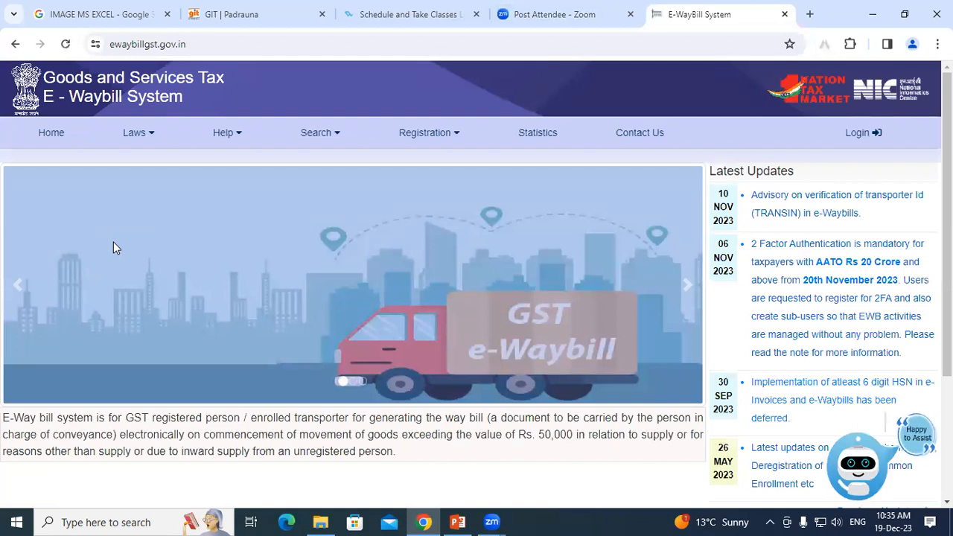
click(858, 137)
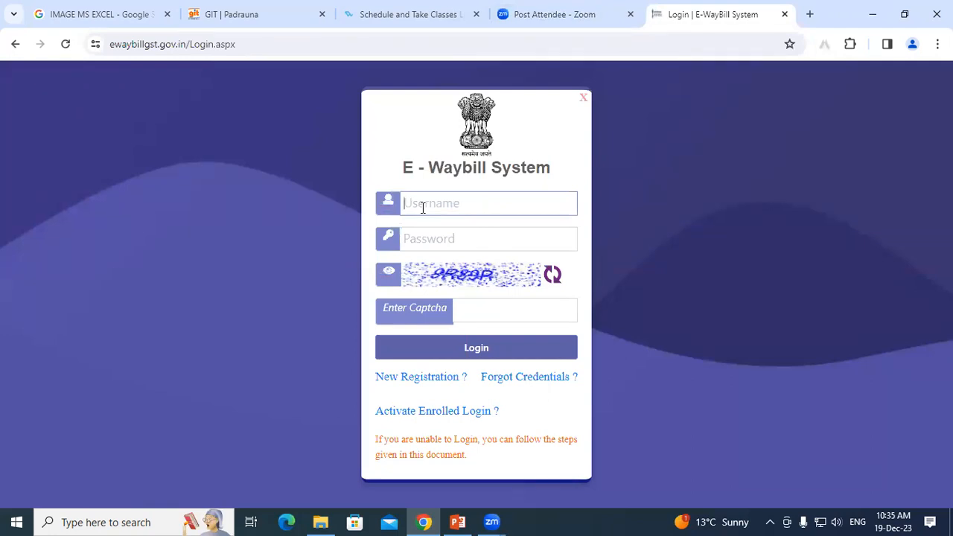
text(ashutosh1490)
key(Tab)
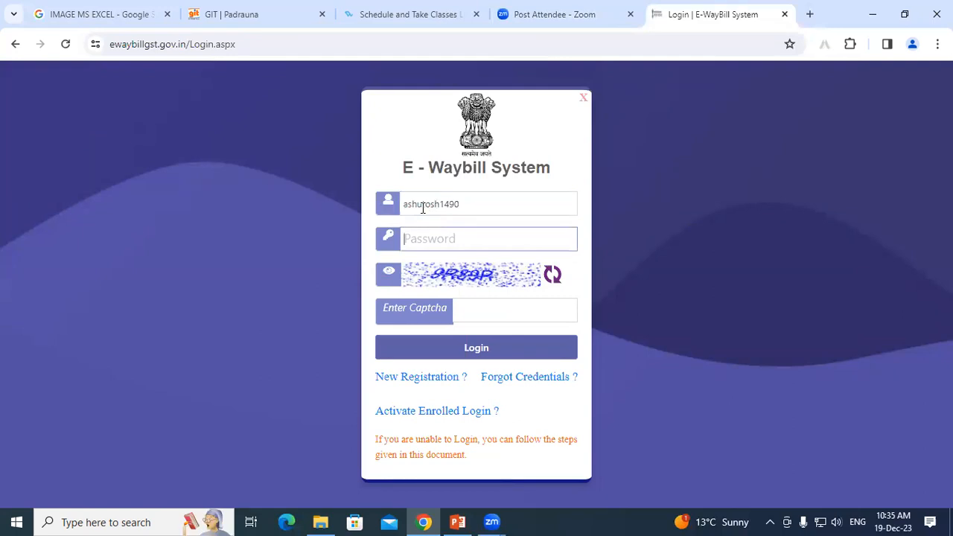
text(••••••••••••)
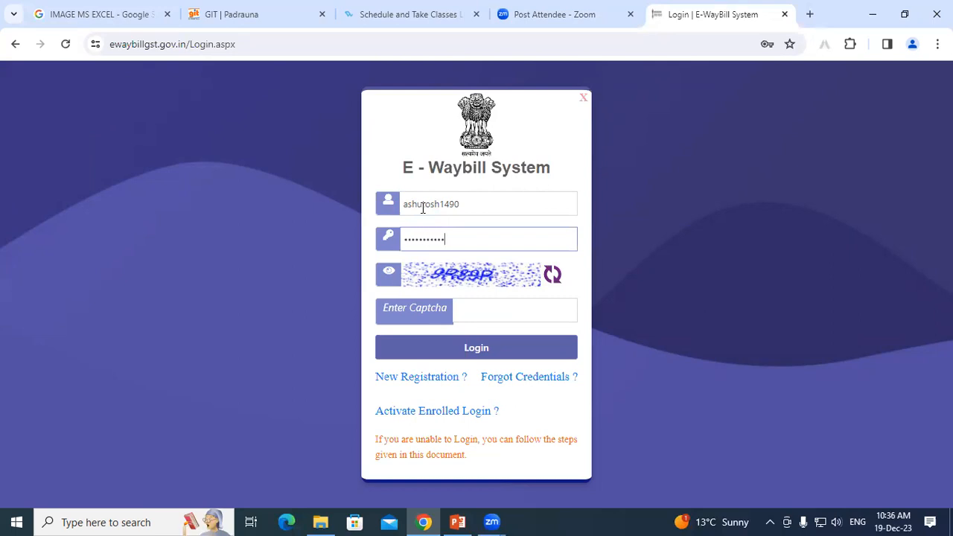
Enter the captcha code and submit the login.
click(479, 311)
text(9)
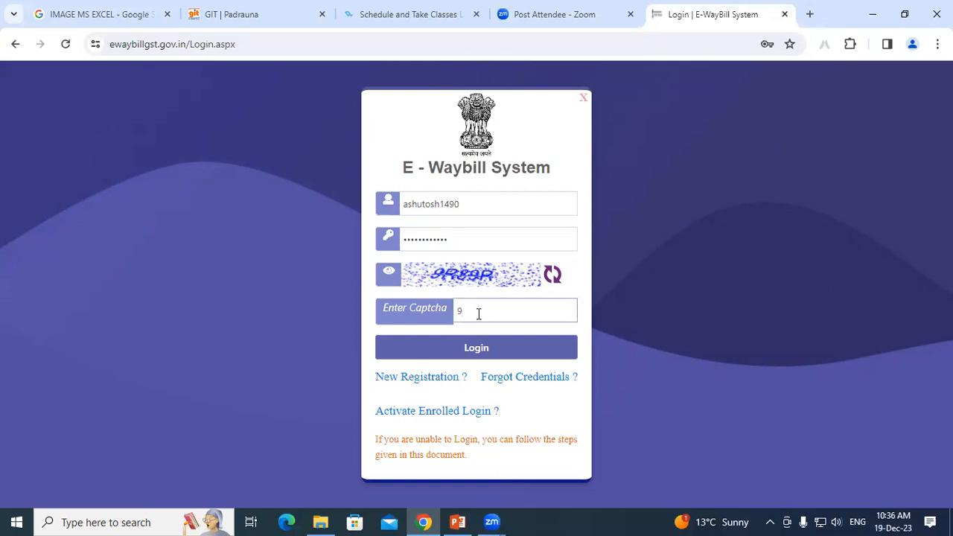
text(R)
text(89)
text(R)
click(453, 348)
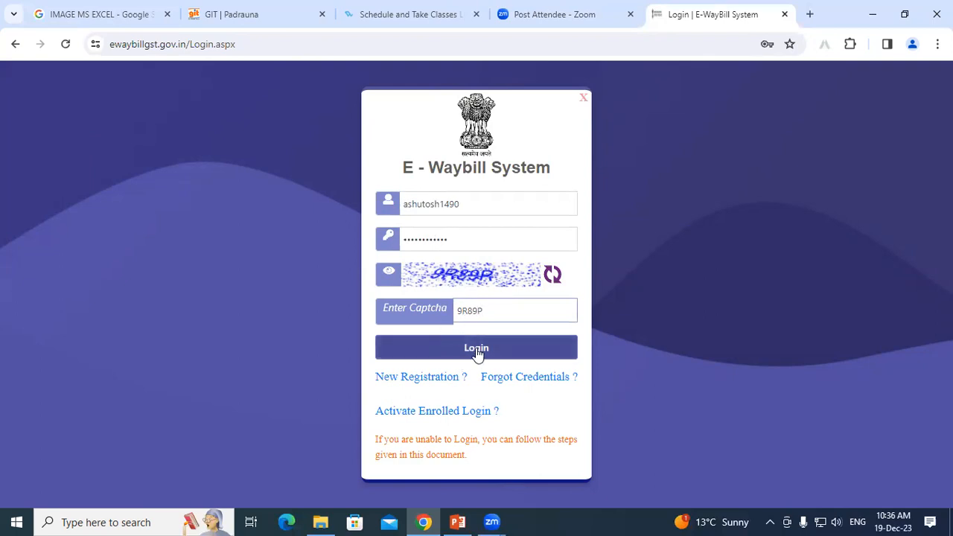
click(481, 349)
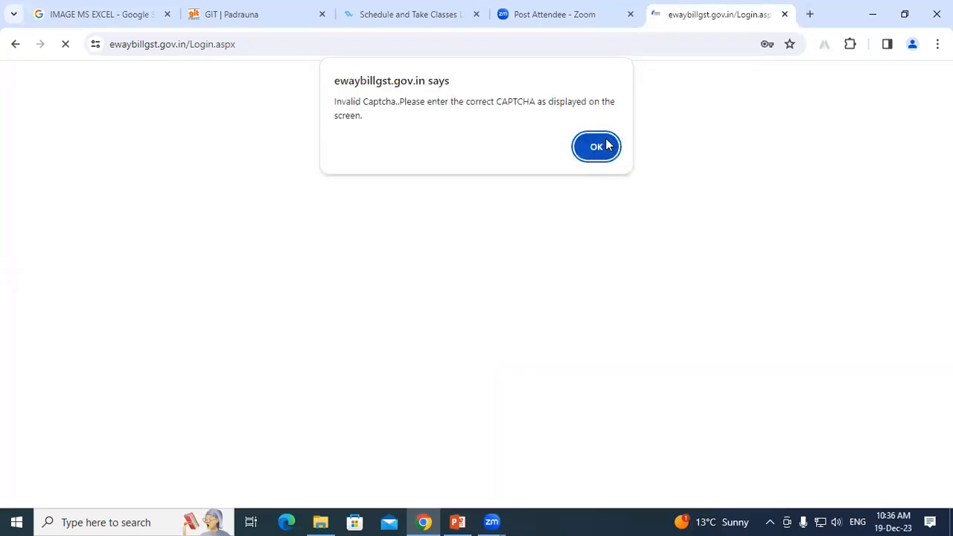
Dismiss the Invalid Captcha alert and re-enter the username, correcting its last digit.
key(Return)
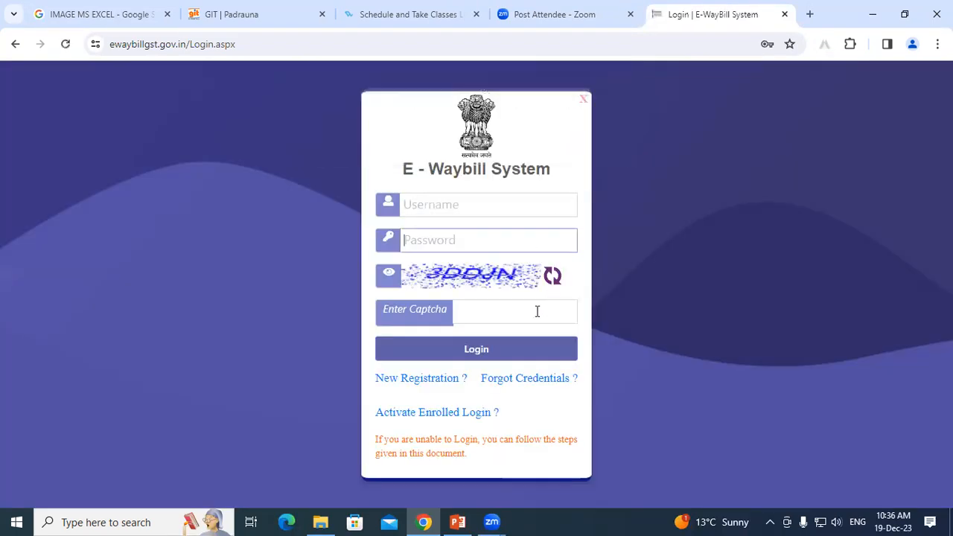
click(426, 206)
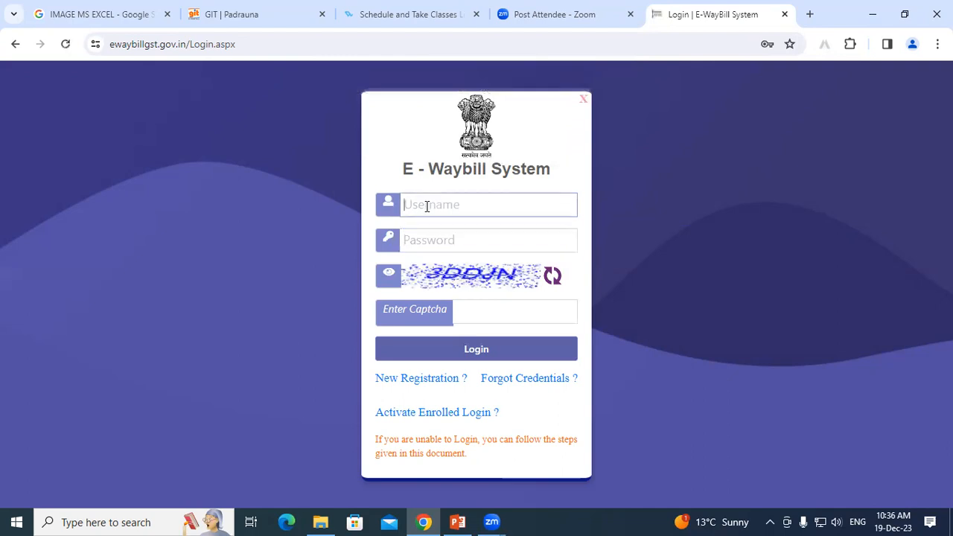
text(ashutosh1492)
key(BackSpace)
text(0)
Enter the account password and type the new captcha code.
key(Tab)
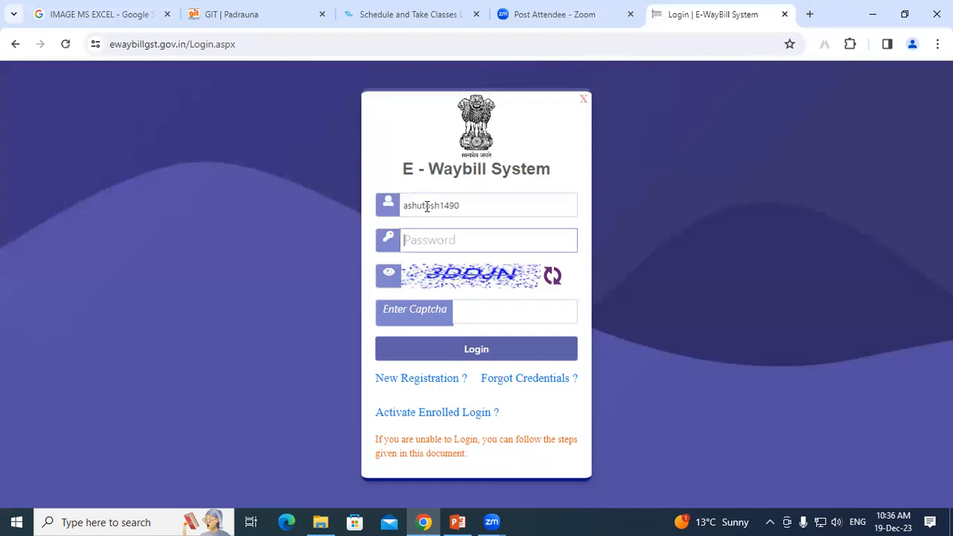
text(************)
click(477, 315)
text(3)
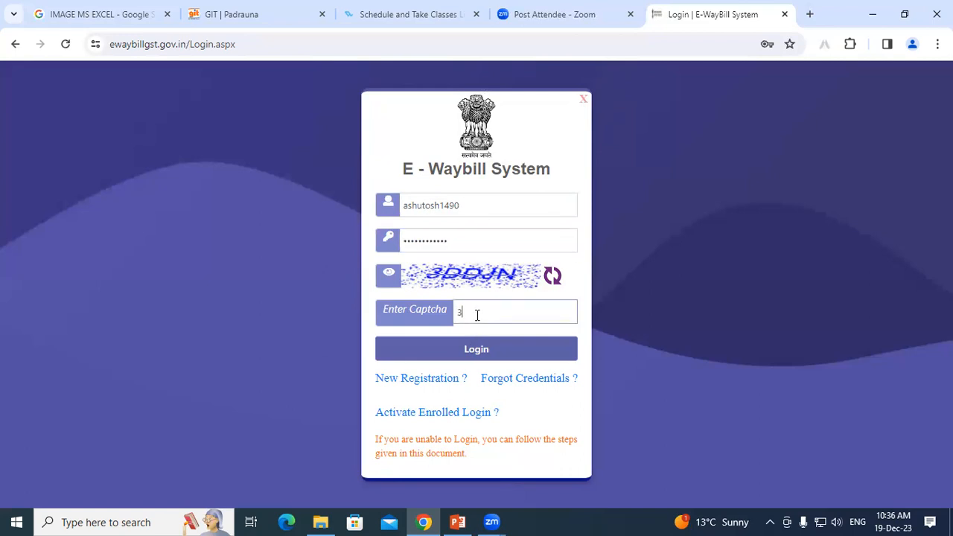
text(DDJN)
Log in, close the Dear Taxpayer two-factor notice, and expand My Masters in the sidebar.
click(484, 350)
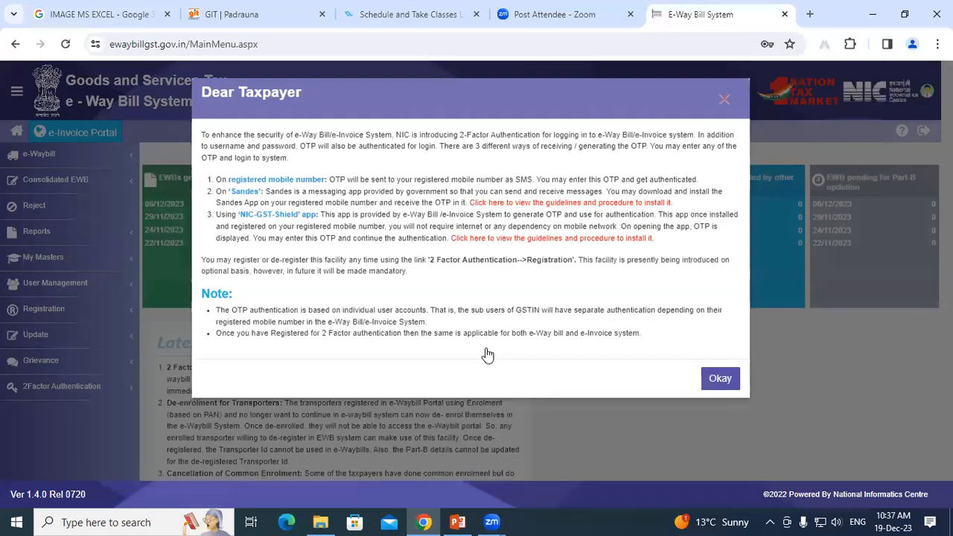
click(723, 97)
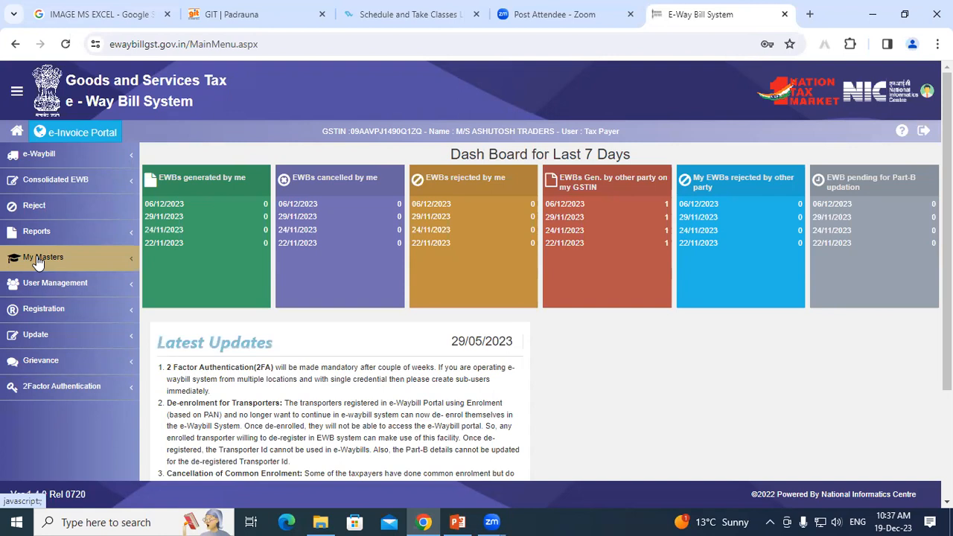
click(135, 260)
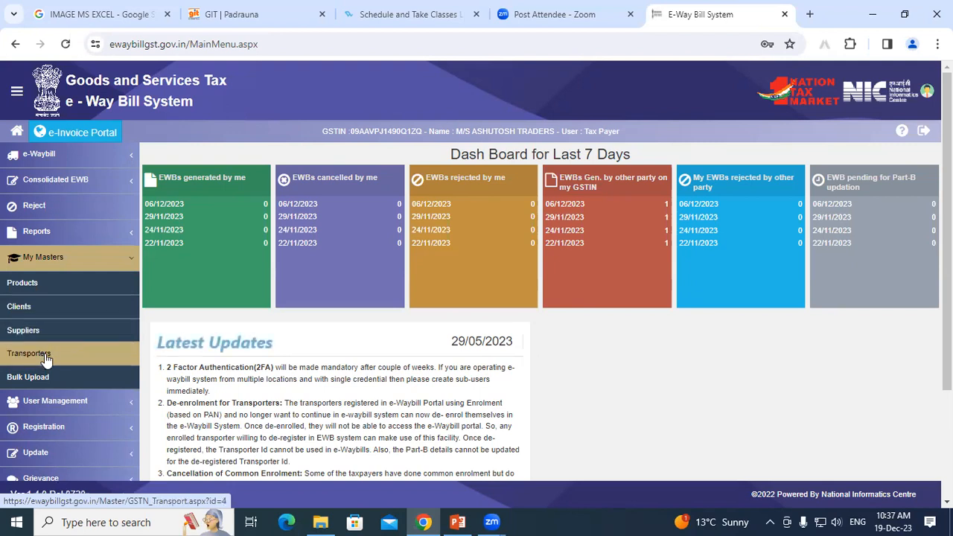
click(43, 287)
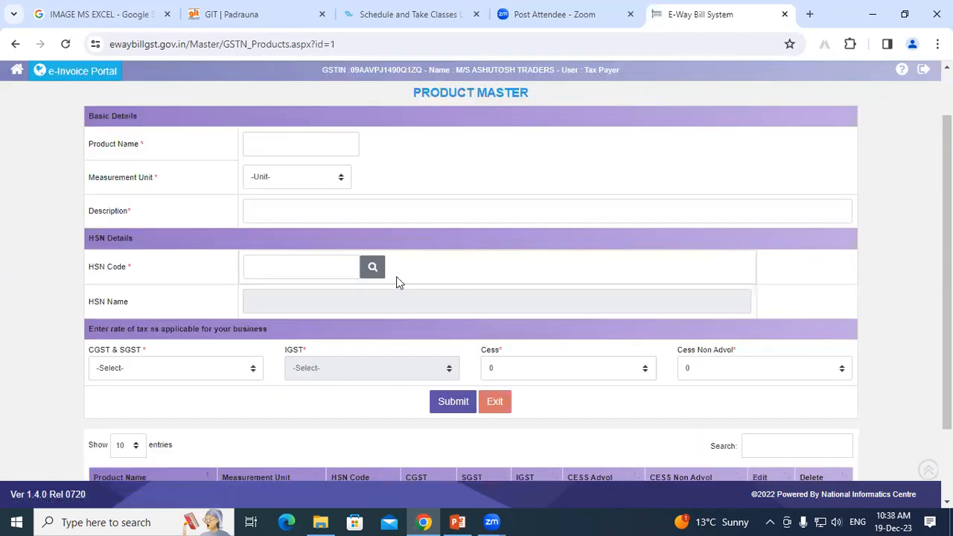
scroll(335, 246, down, 1)
drag(88, 143, 153, 142)
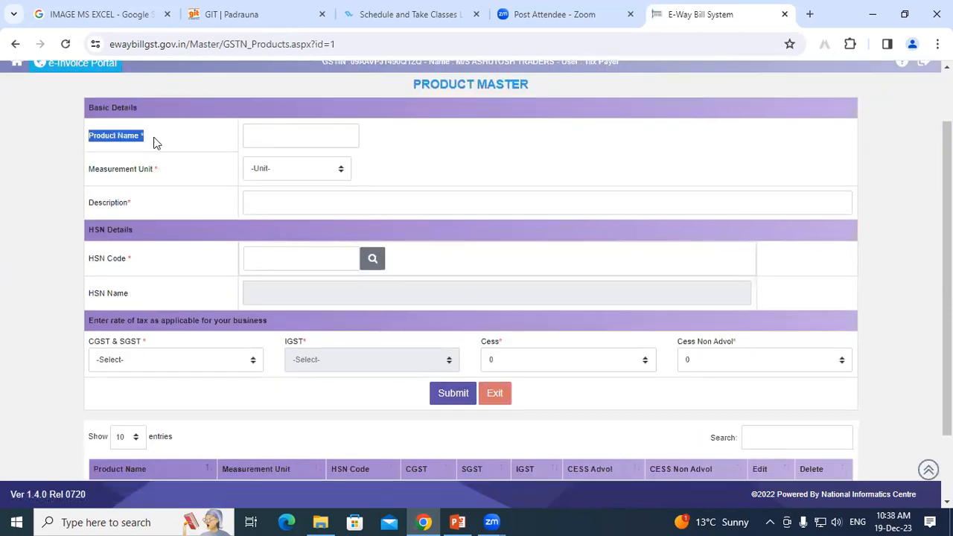
click(153, 142)
drag(90, 171, 186, 181)
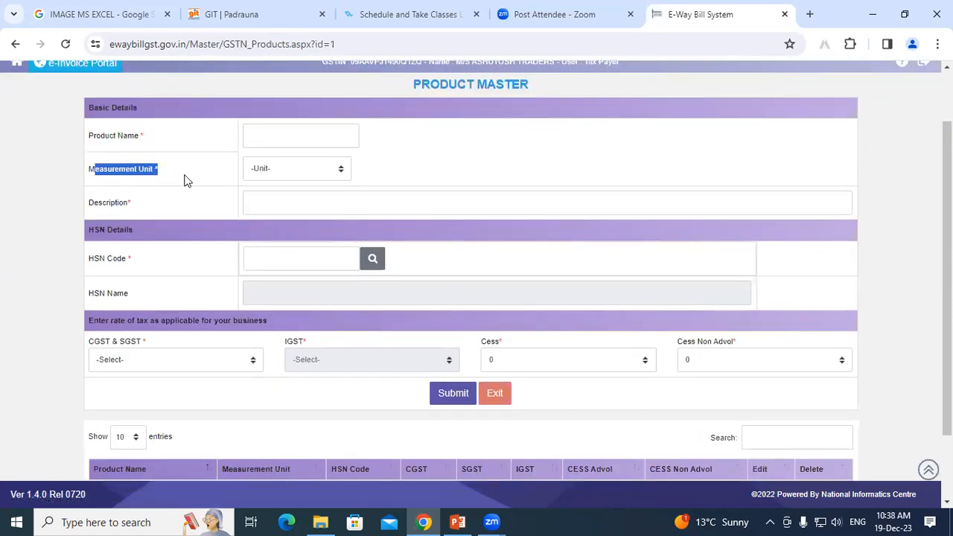
click(93, 208)
drag(92, 205, 158, 203)
scroll(154, 206, down, 1)
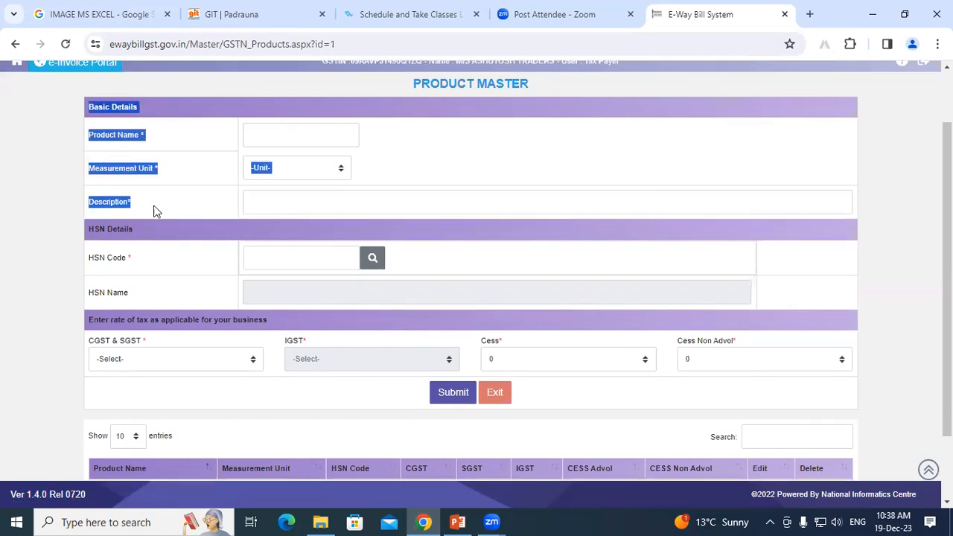
drag(88, 192, 156, 191)
click(156, 191)
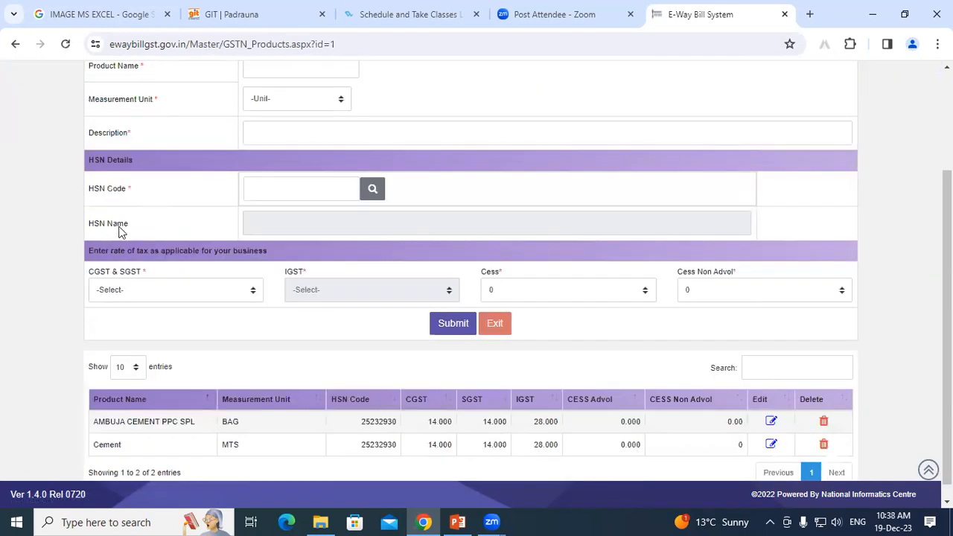
scroll(154, 234, down, 1)
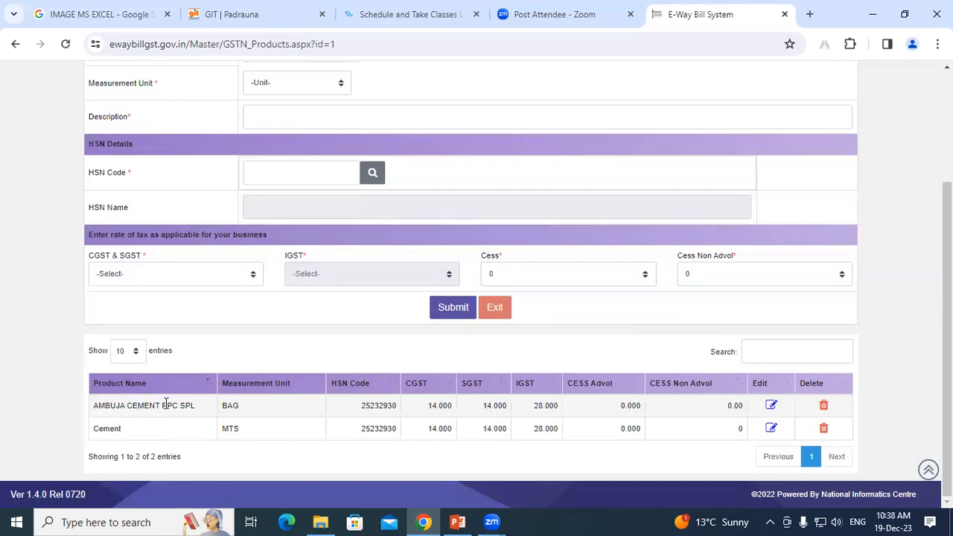
scroll(200, 312, up, 3)
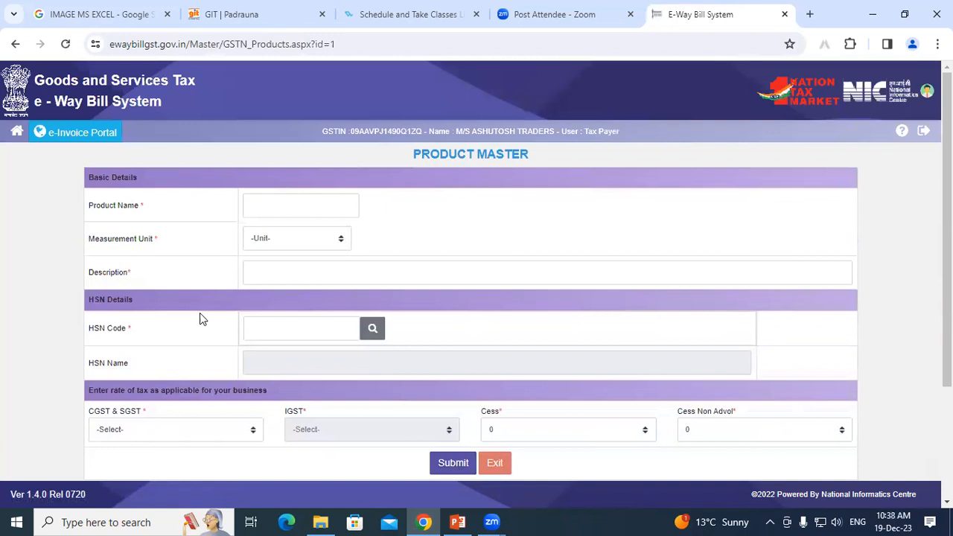
click(16, 133)
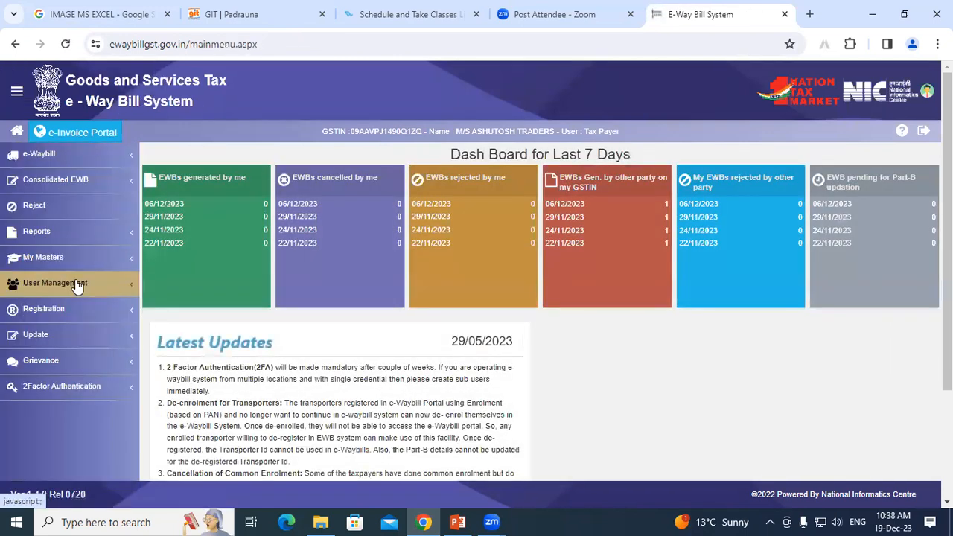
Expand User Management and My Masters, then open the Clients Master with its four clients.
click(76, 285)
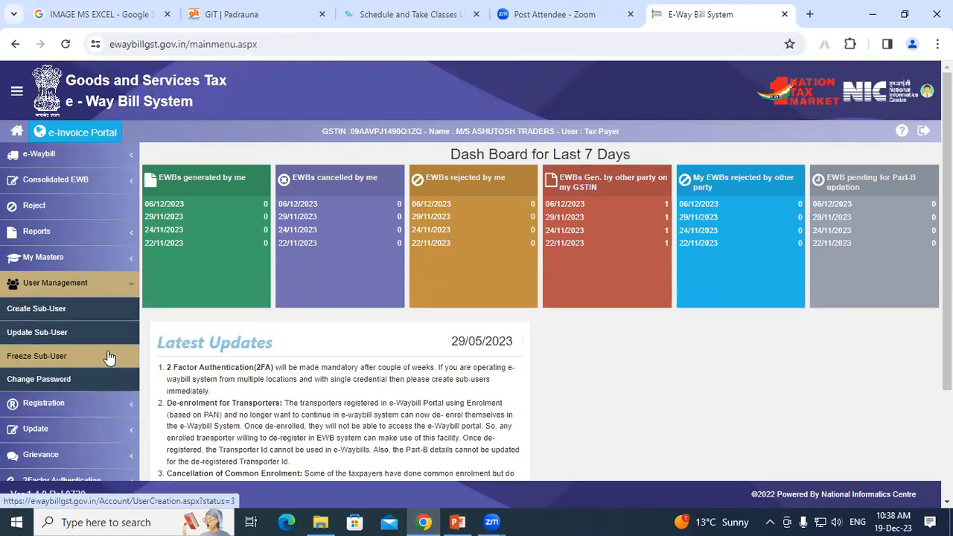
scroll(107, 361, down, 2)
scroll(116, 328, up, 2)
click(96, 258)
click(33, 307)
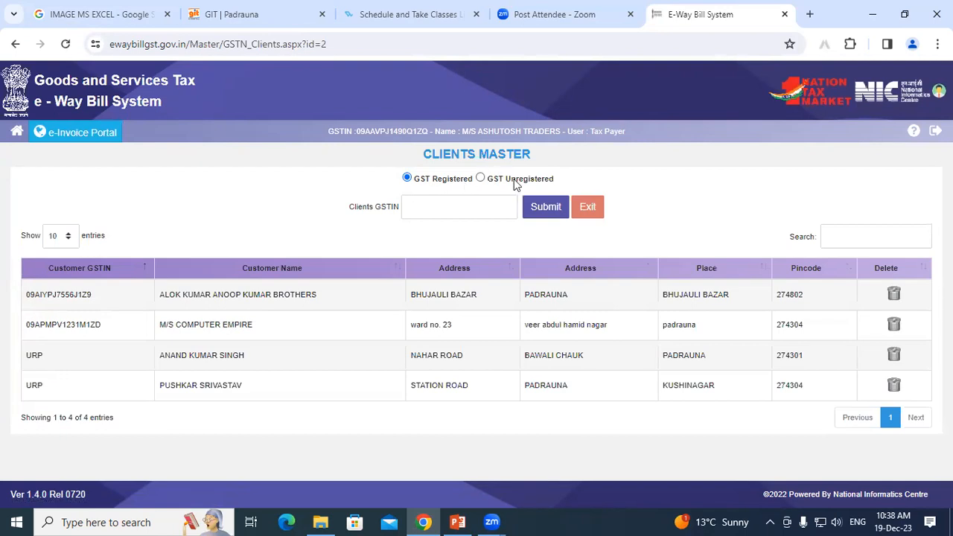
Switch the client form to GST Unregistered, scroll through its fields, then return home.
click(415, 208)
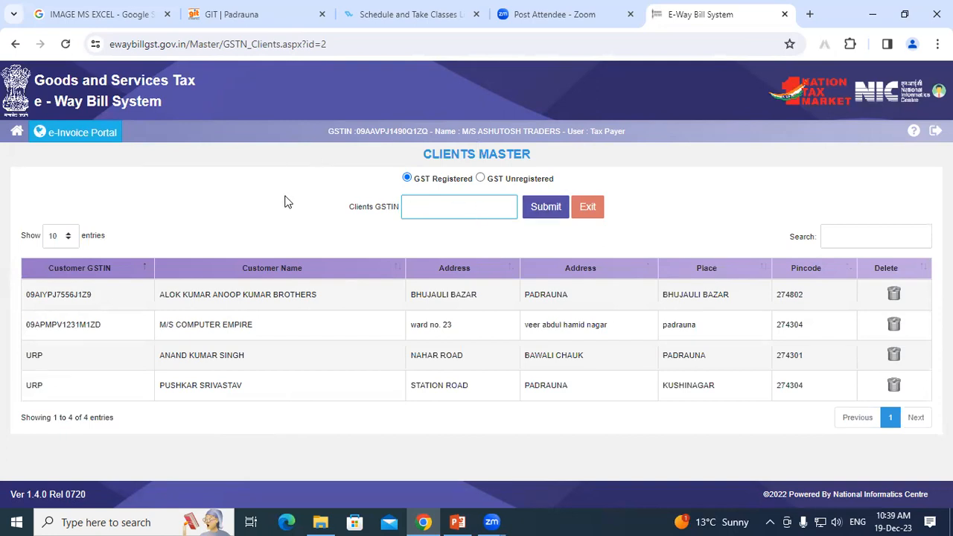
click(480, 178)
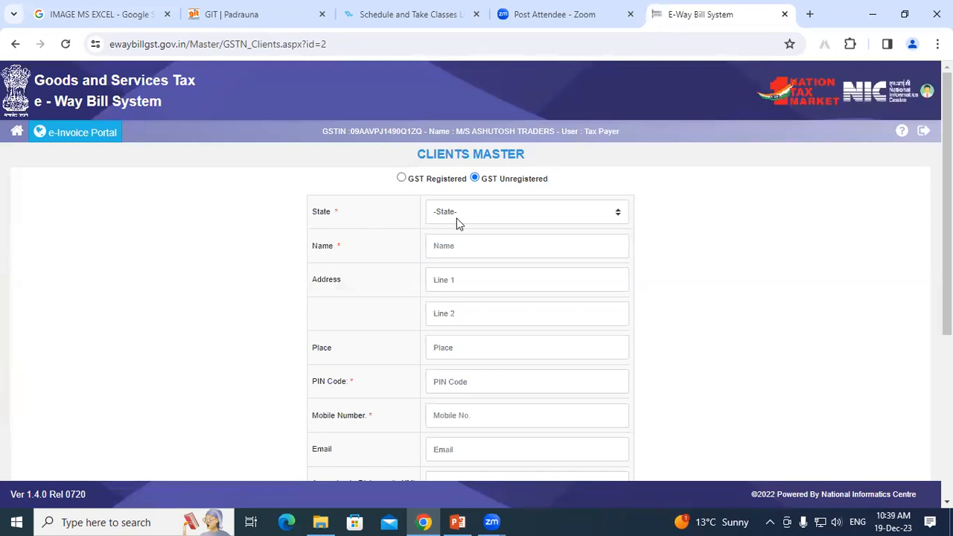
scroll(394, 254, down, 1)
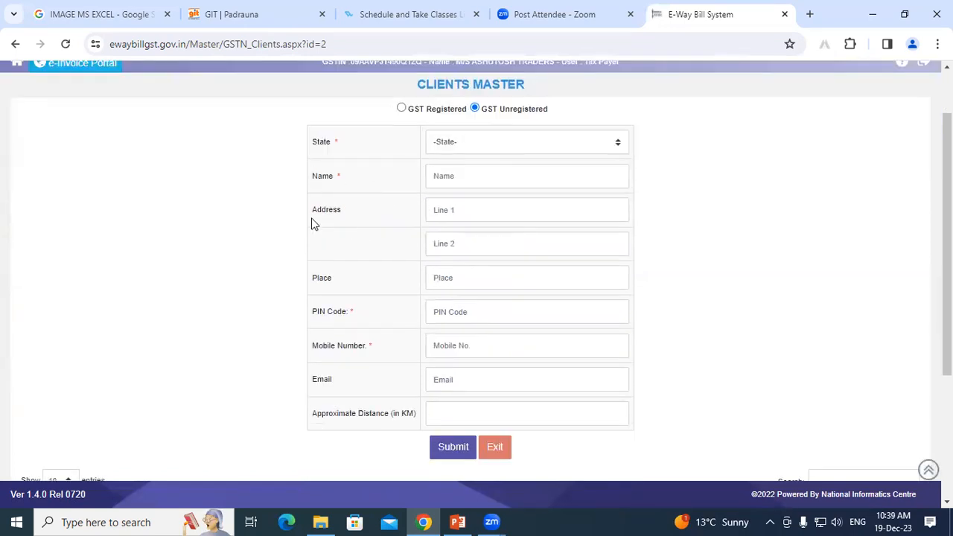
scroll(398, 236, down, 1)
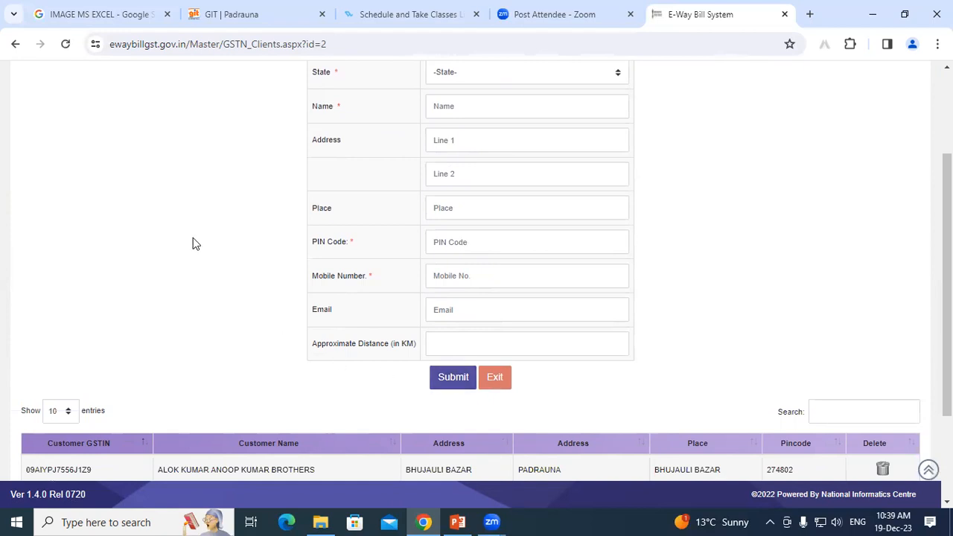
scroll(191, 229, up, 2)
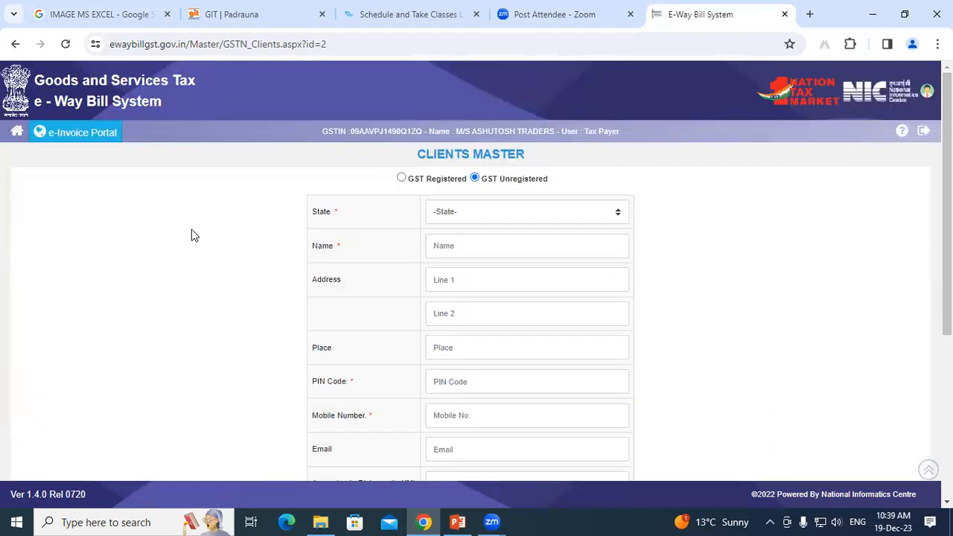
click(17, 133)
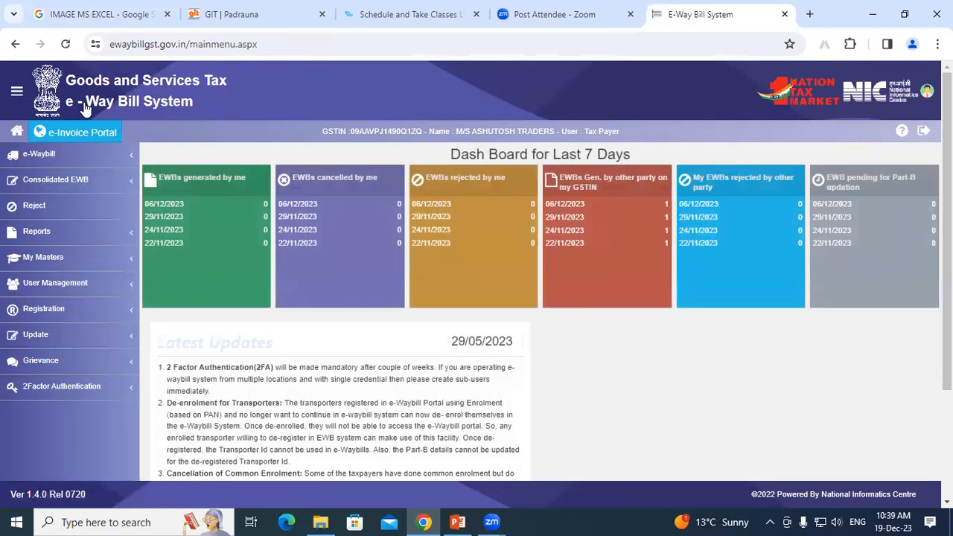
click(118, 258)
click(53, 360)
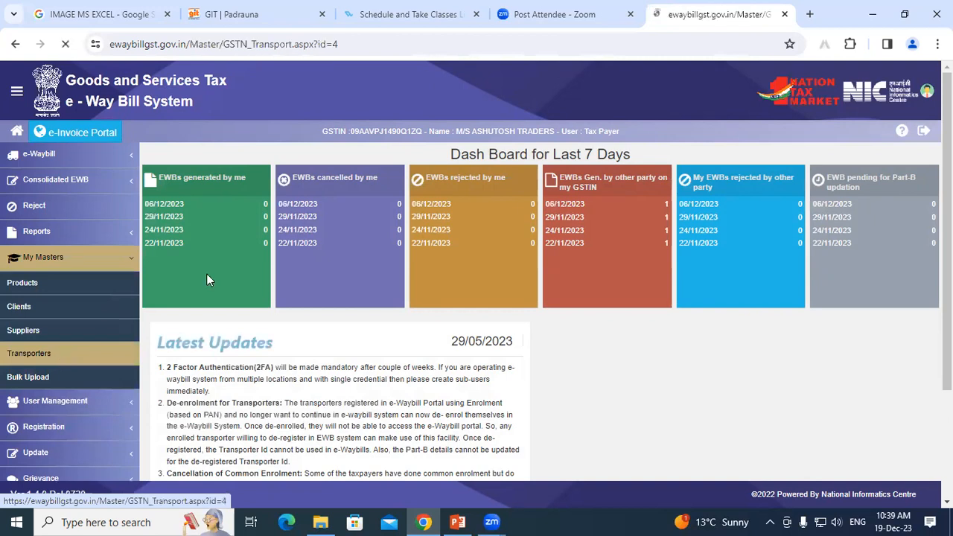
click(427, 187)
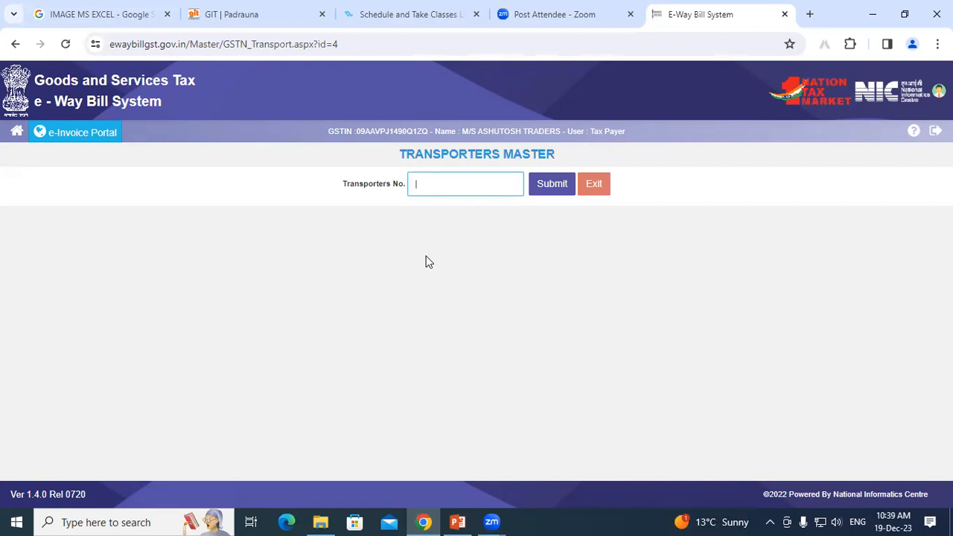
click(16, 133)
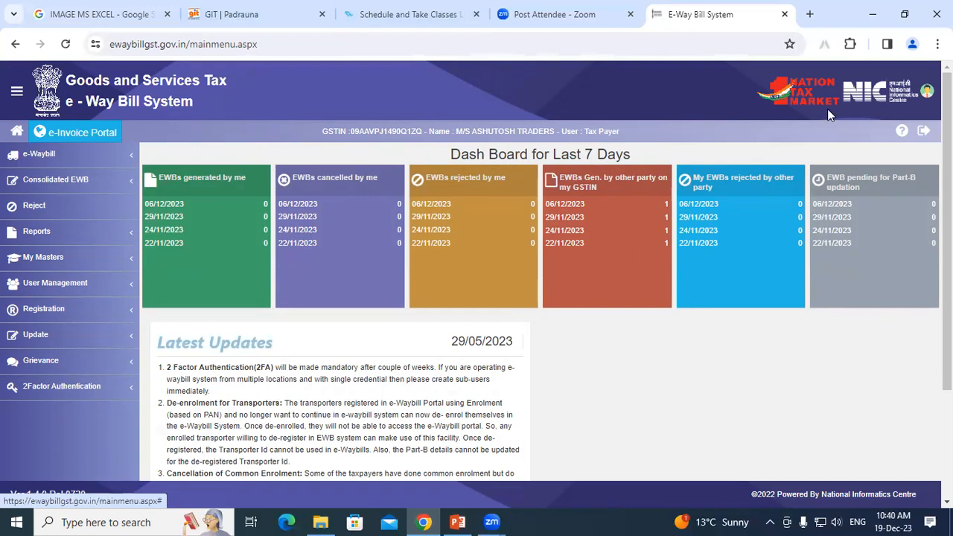
Sign out of the E-Way Bill portal using the header's sign-out icon.
click(924, 134)
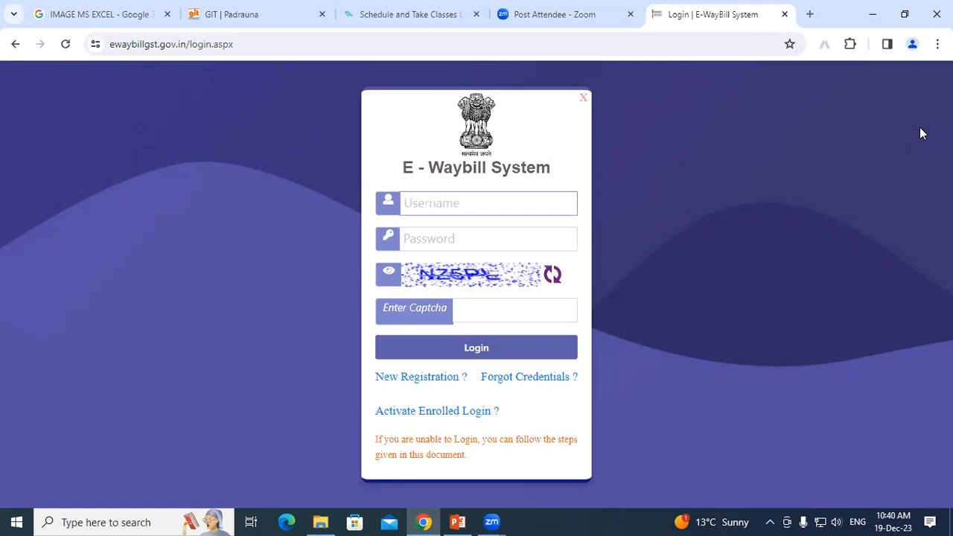
click(821, 437)
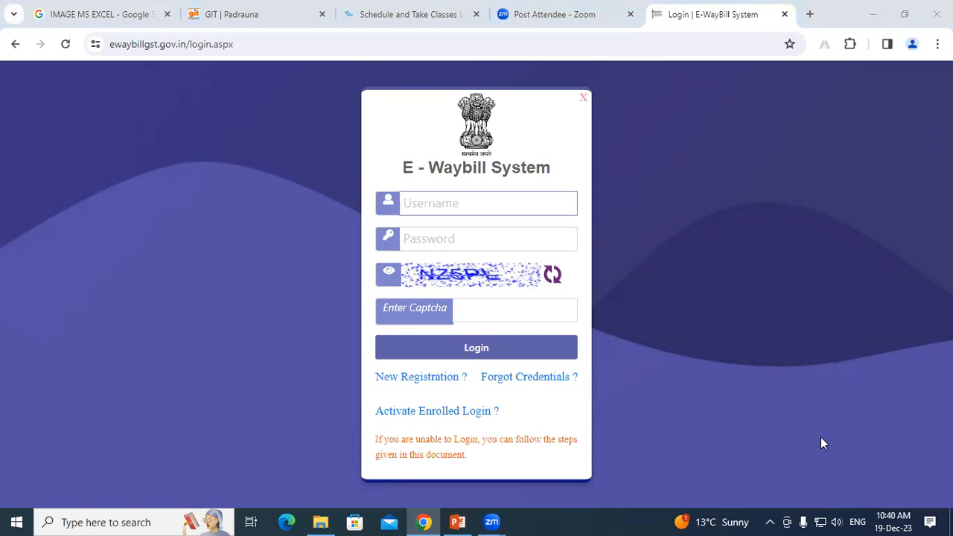